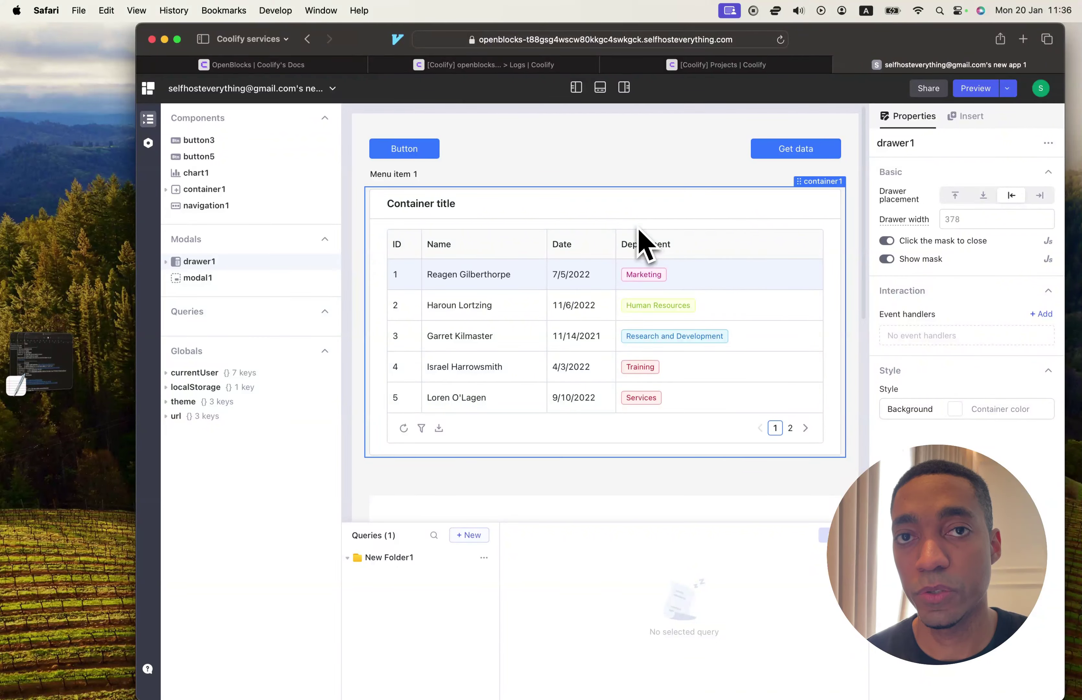
- Close the open app builder page and create a new Coolify project named Openblocks
key("super+w")
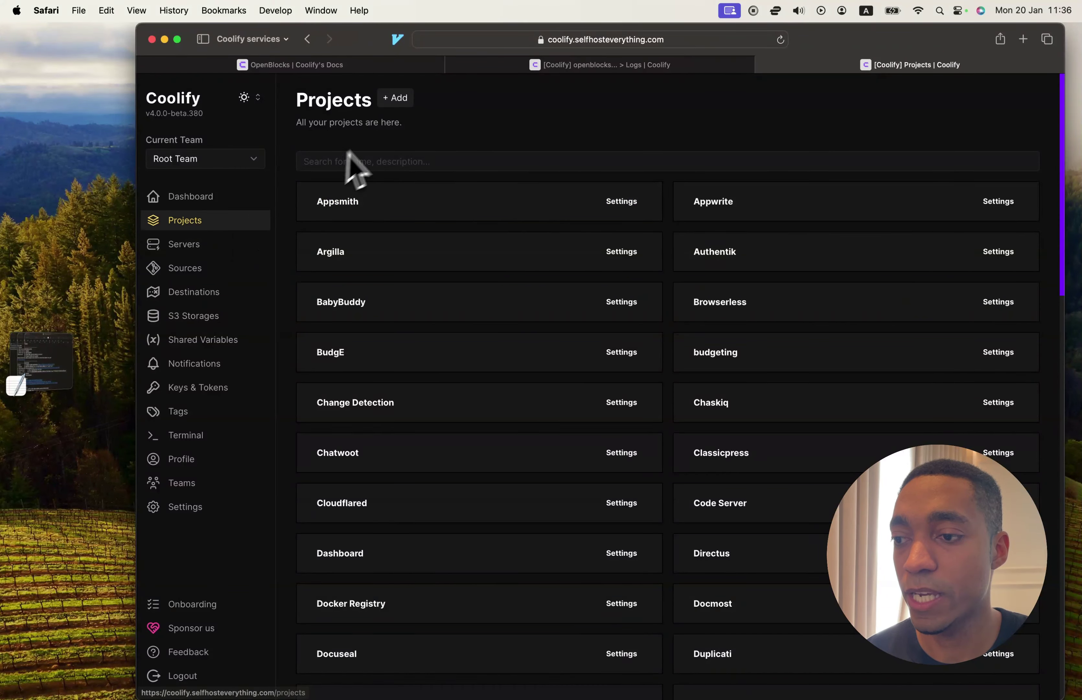
left_click(397, 99)
left_click(521, 354)
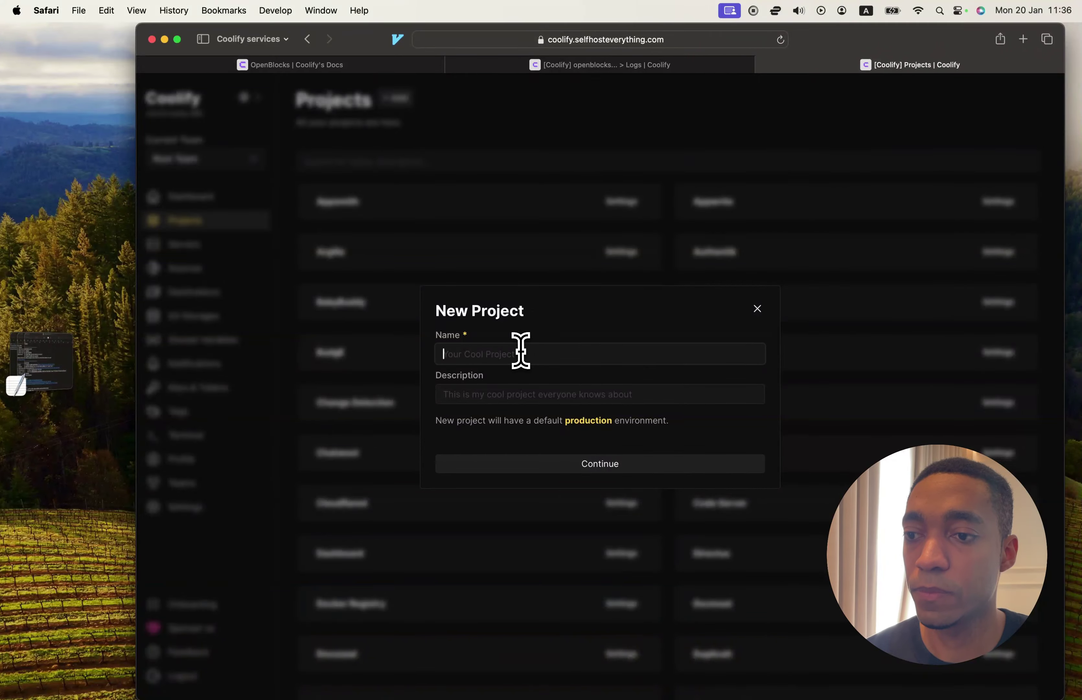
type("Openblocks")
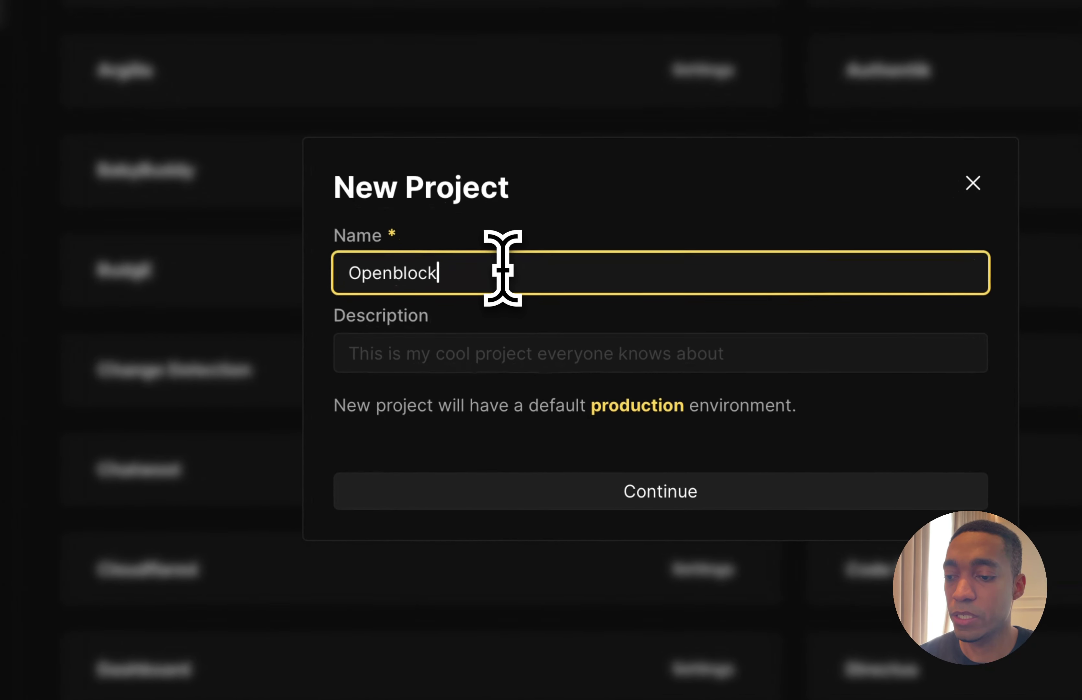
left_click(587, 489)
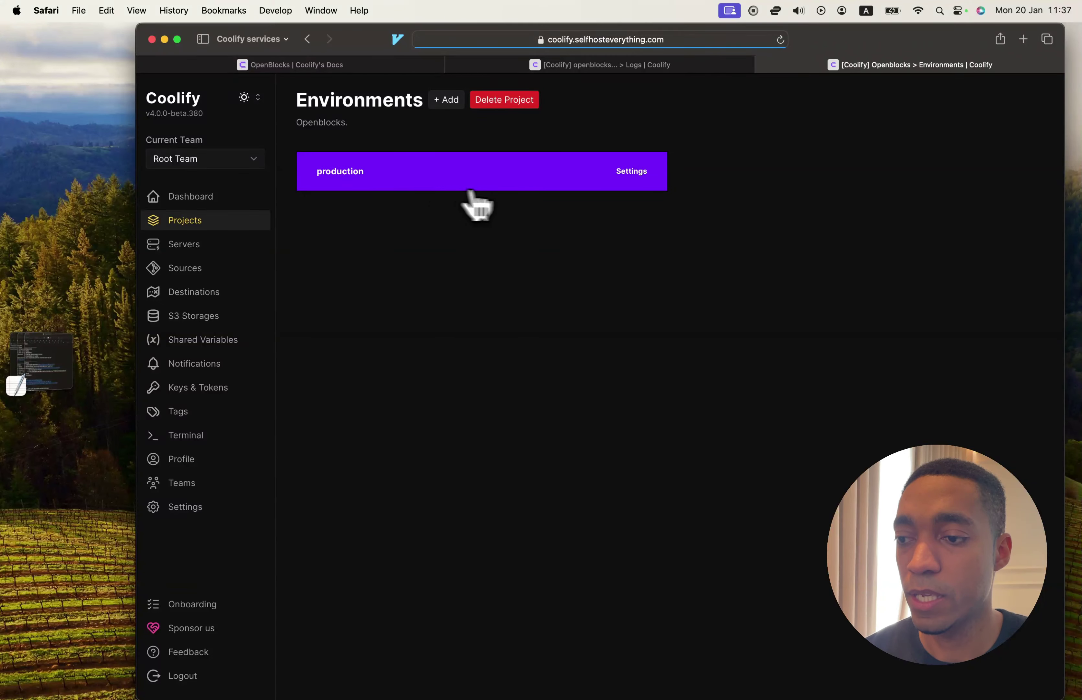
- Add the Lowcoder service to the project's production environment, searching for openblocks and choosing the selfhosteverything server
left_click(403, 173)
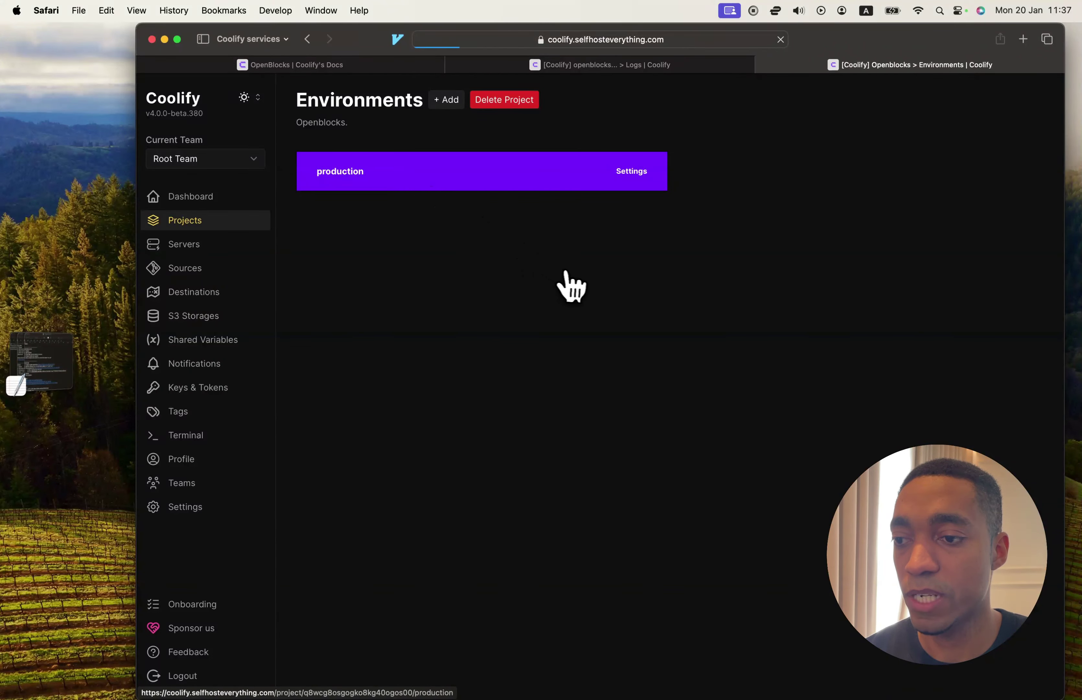
left_click(520, 176)
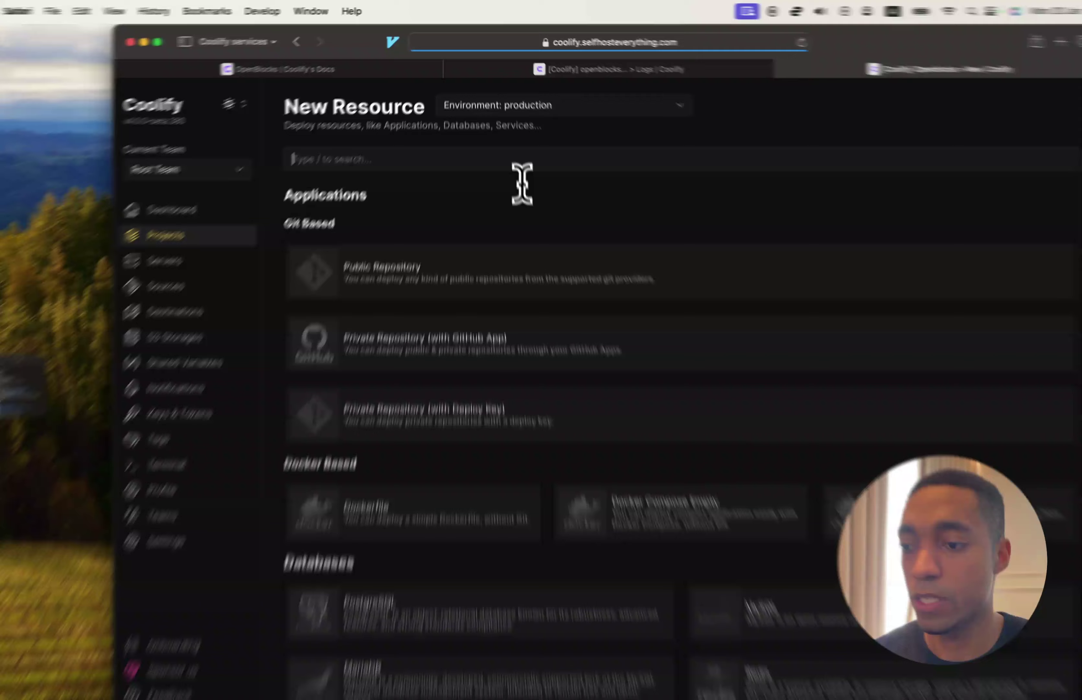
type("openbl")
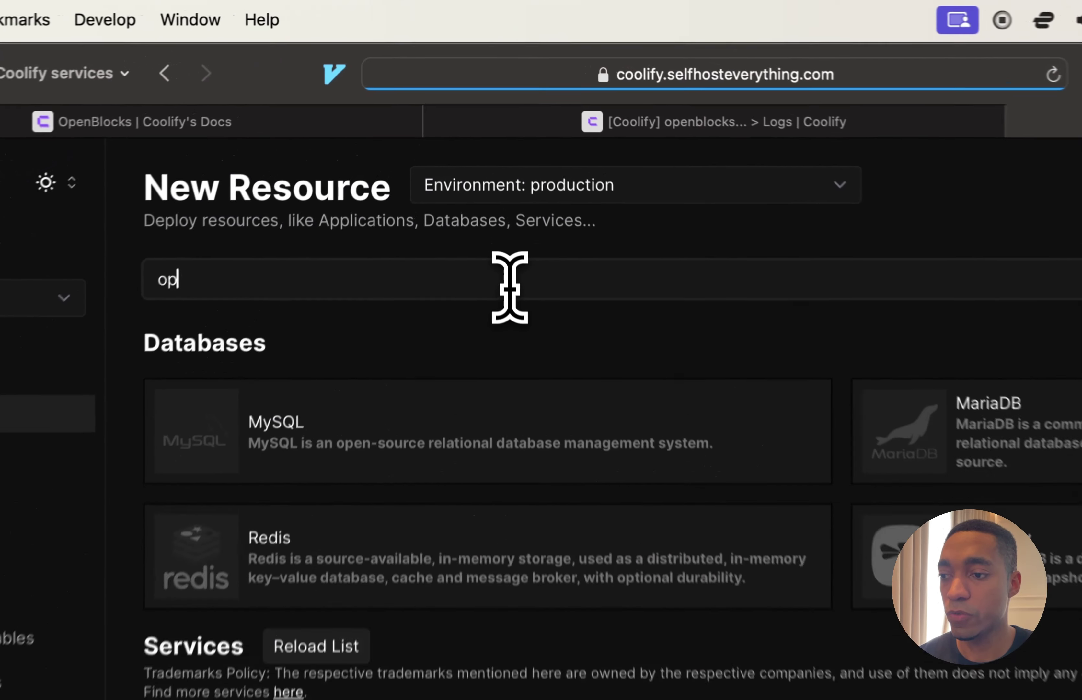
type("ocks")
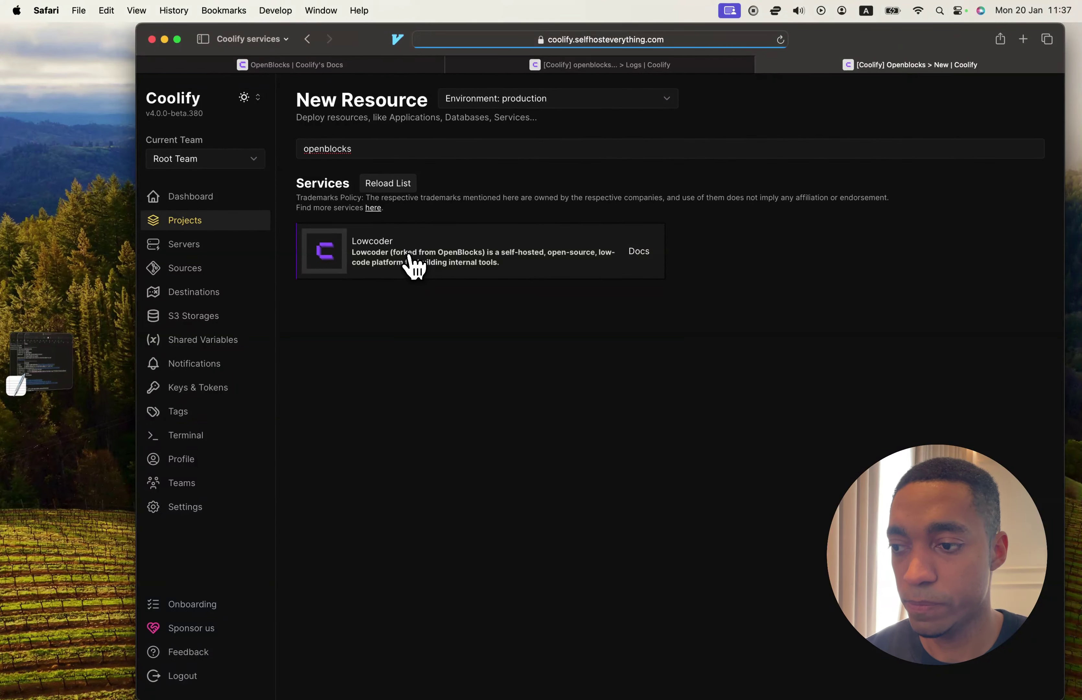
left_click(415, 262)
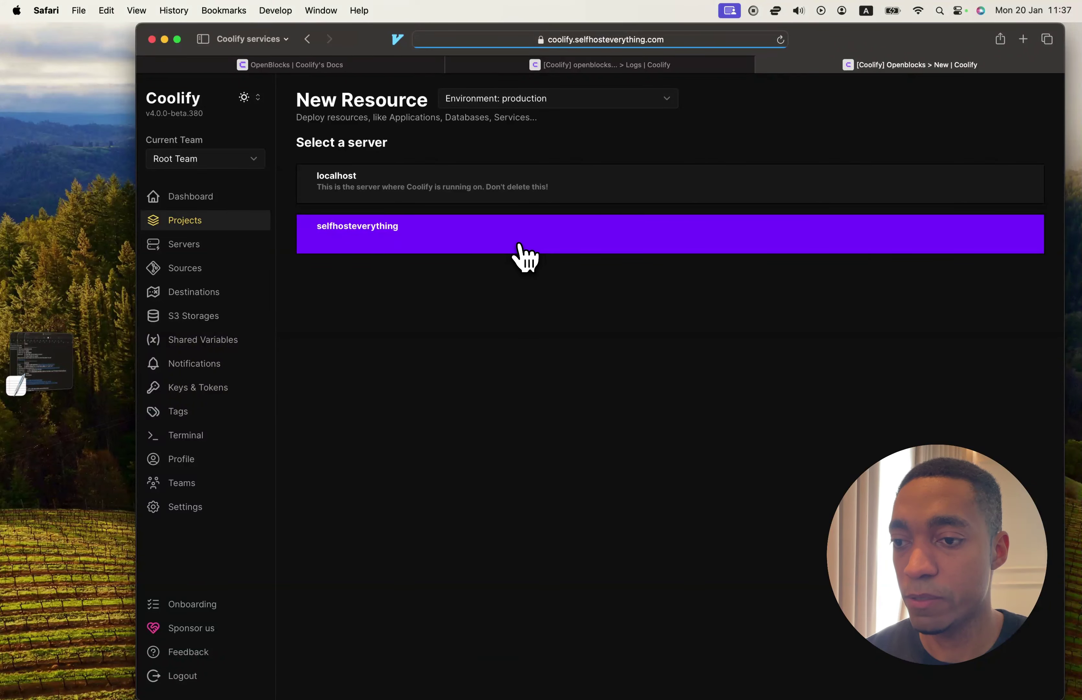
left_click(528, 236)
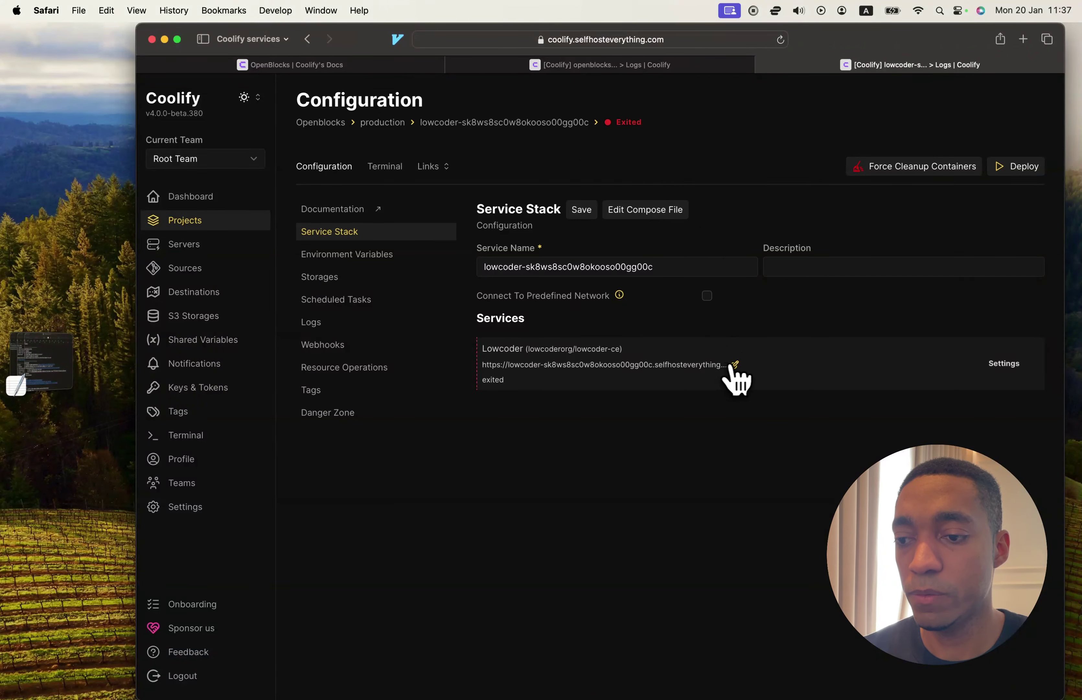
- Deploy the Lowcoder service, close its startup log and check the service's running status
left_click(1004, 169)
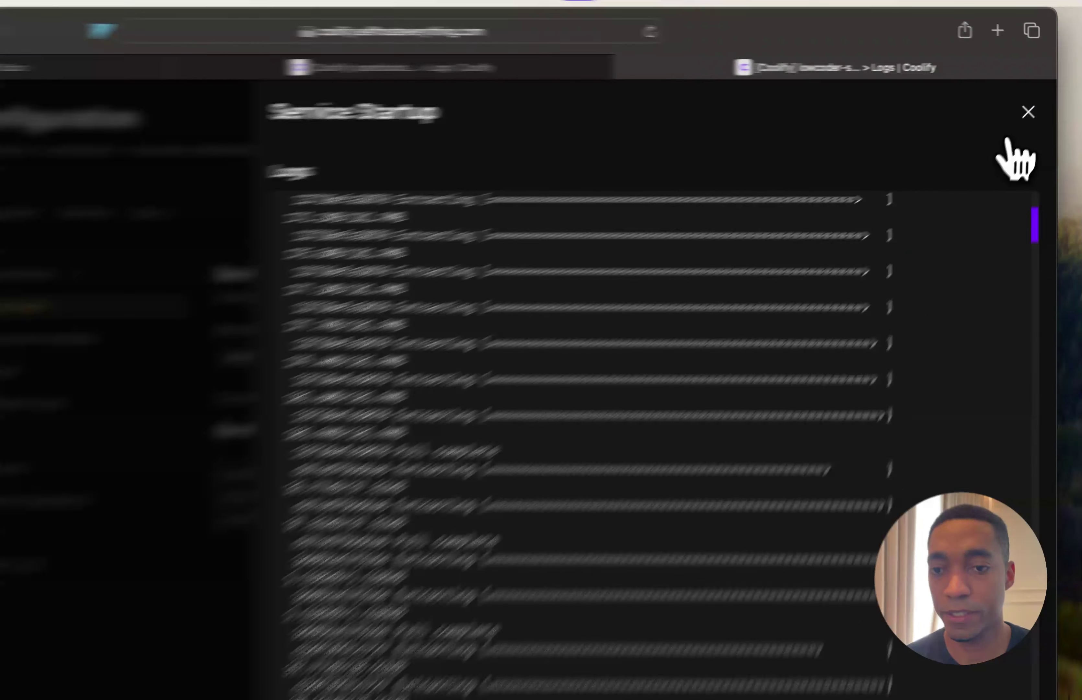
left_click(1043, 97)
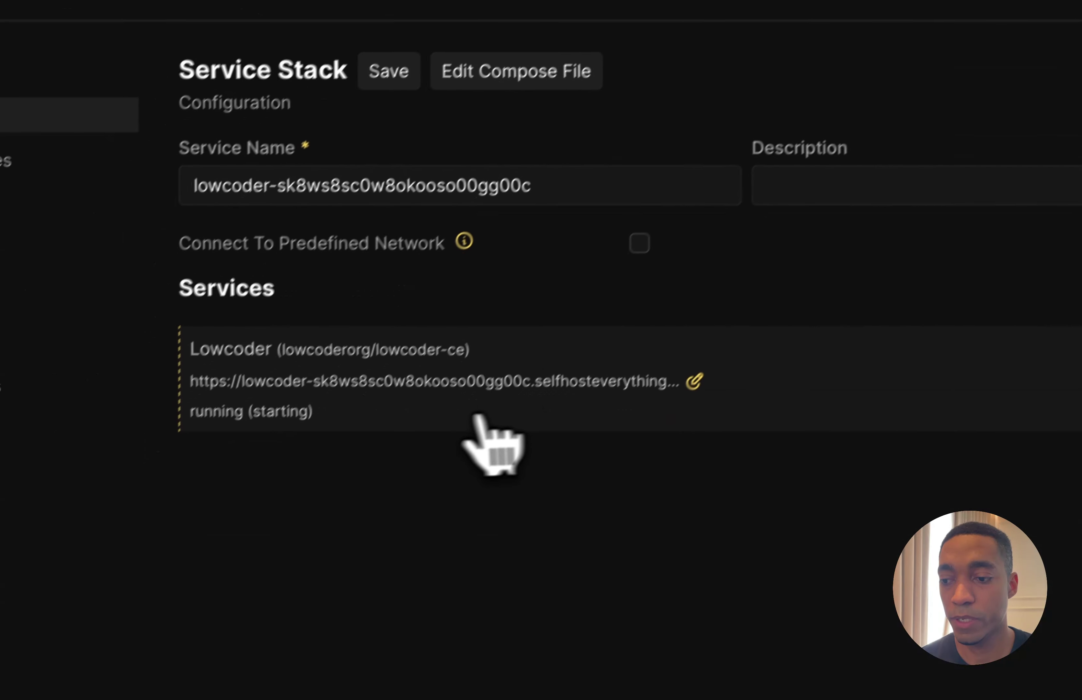
double_click(280, 412)
left_click(305, 458)
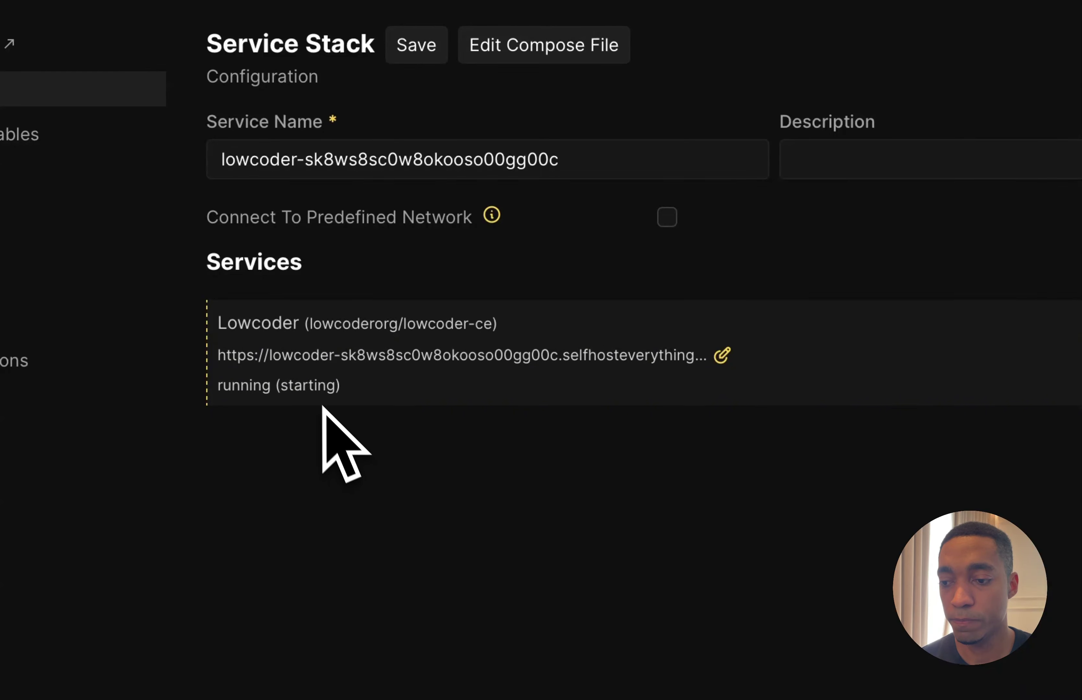
- Copy the Lowcoder service's domain without the port and open that address in a new browser tab
left_click(722, 355)
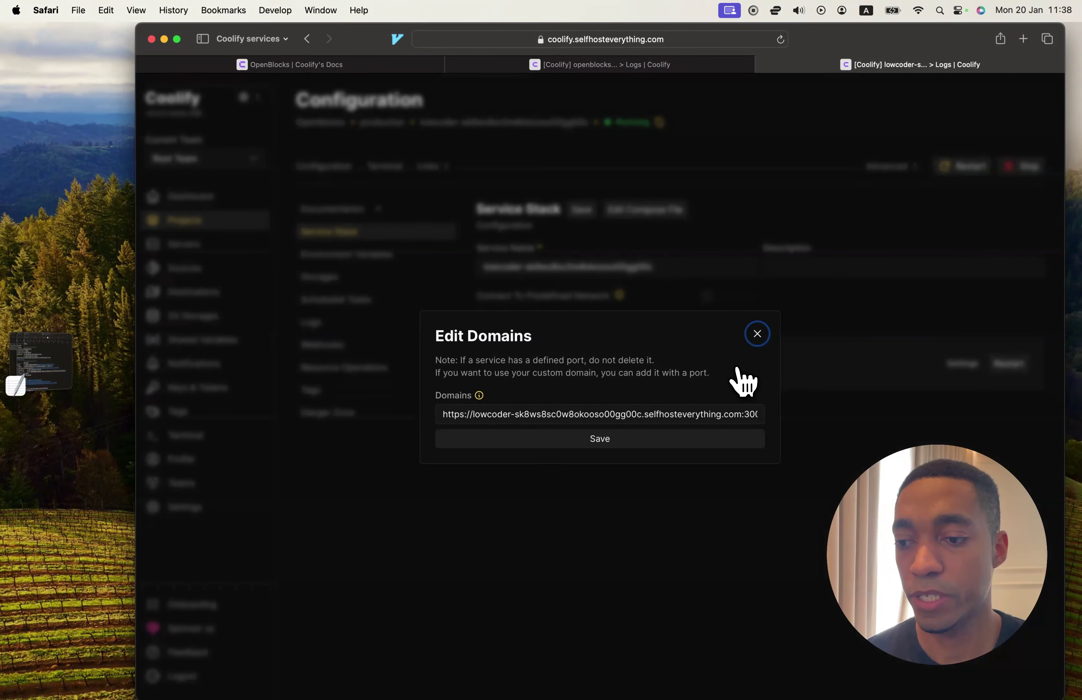
left_click_drag(738, 414, 359, 404)
key("super+c")
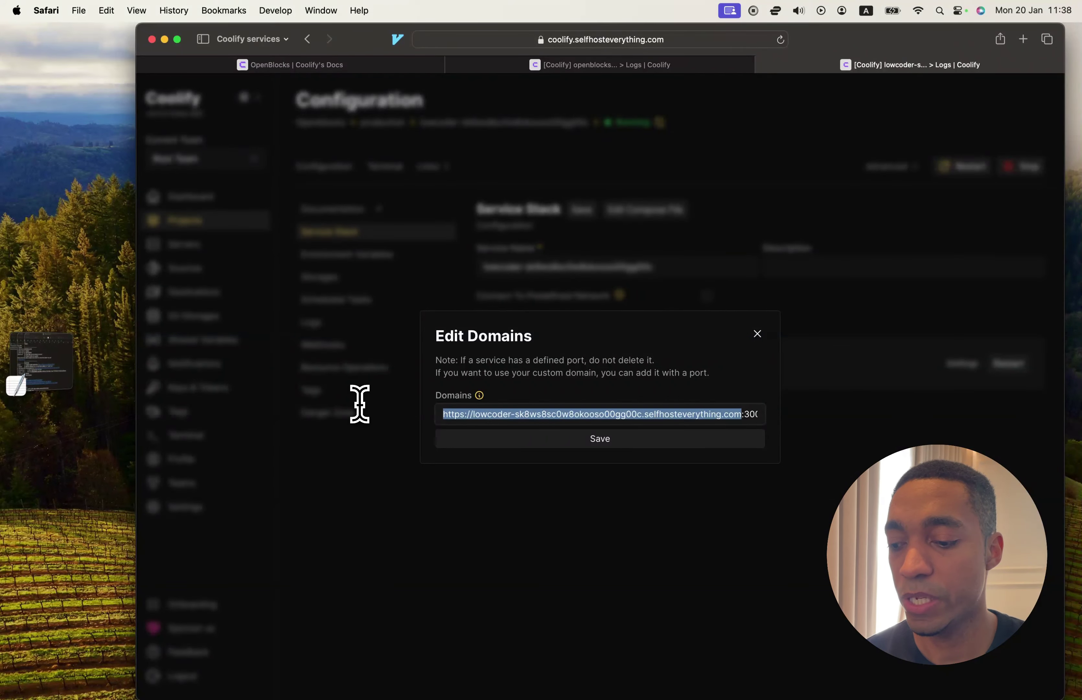
left_click(758, 335)
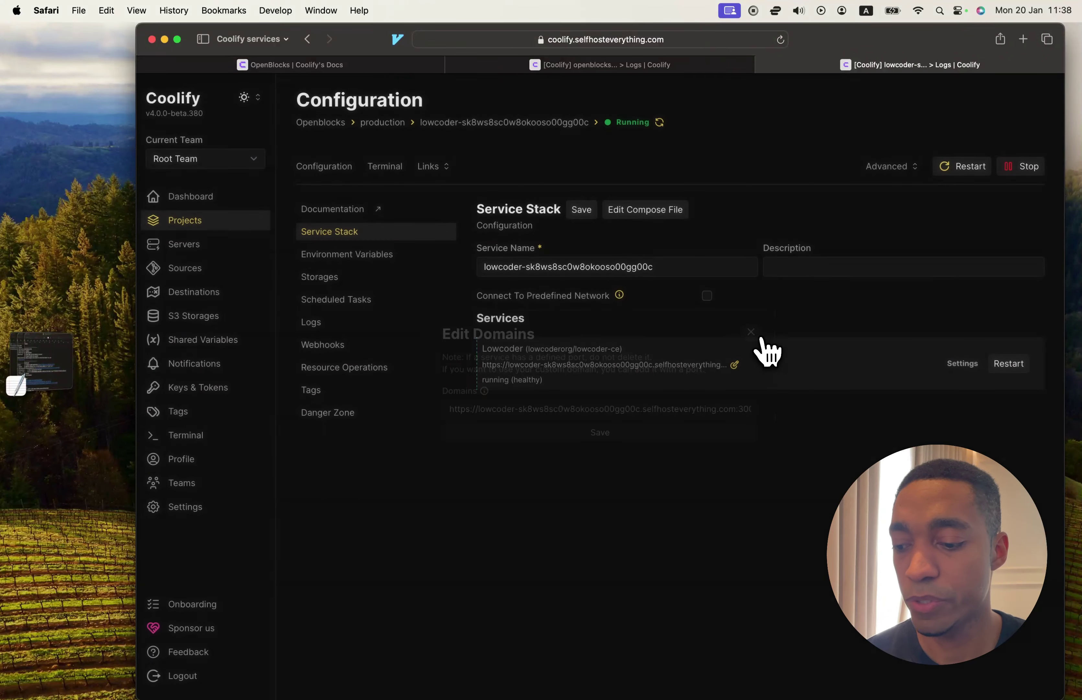
key("super+t")
key("super+v")
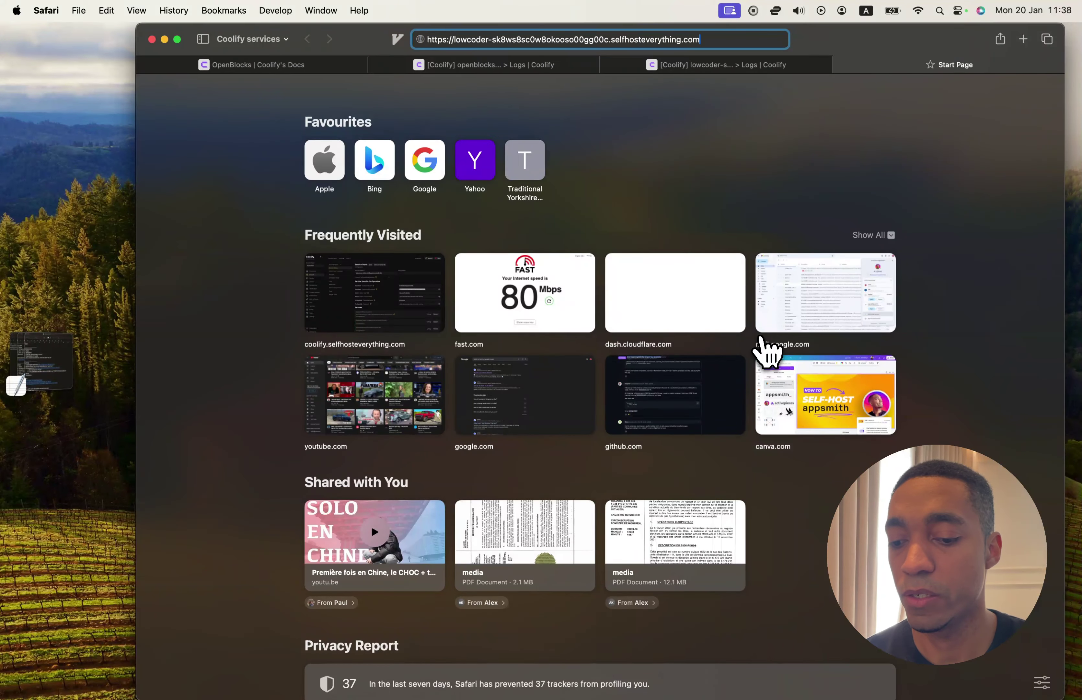
key("Return")
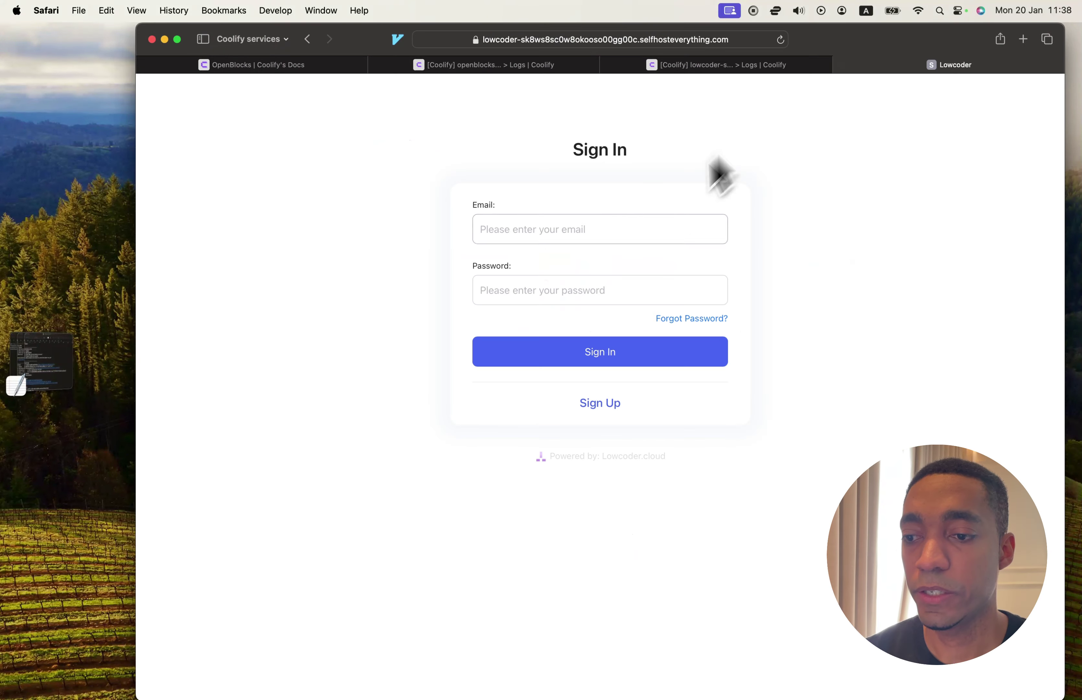
- Sign up for a Lowcoder account with the account e-mail and password, and dismiss the Create App welcome tip
left_click(600, 404)
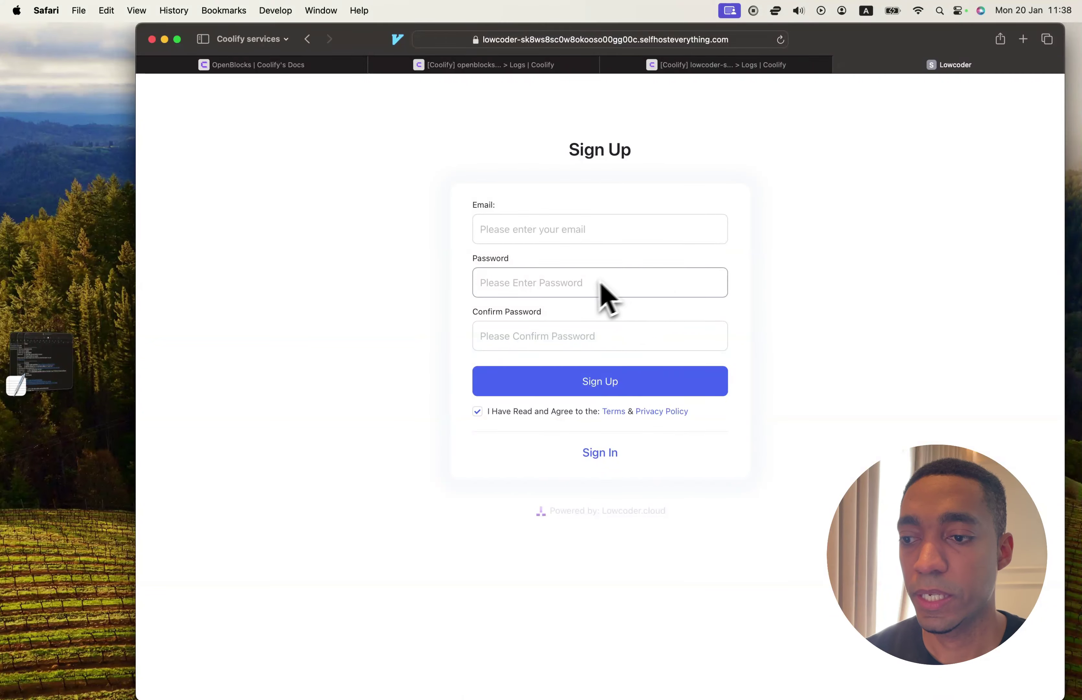
left_click(560, 230)
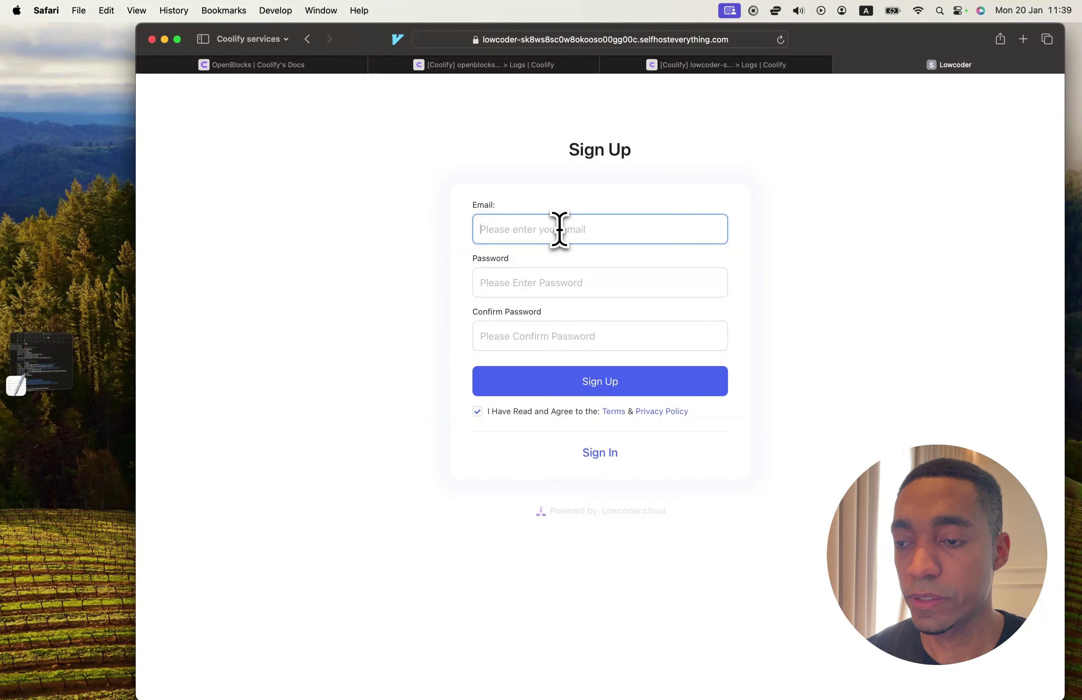
left_click(559, 254)
left_click(553, 377)
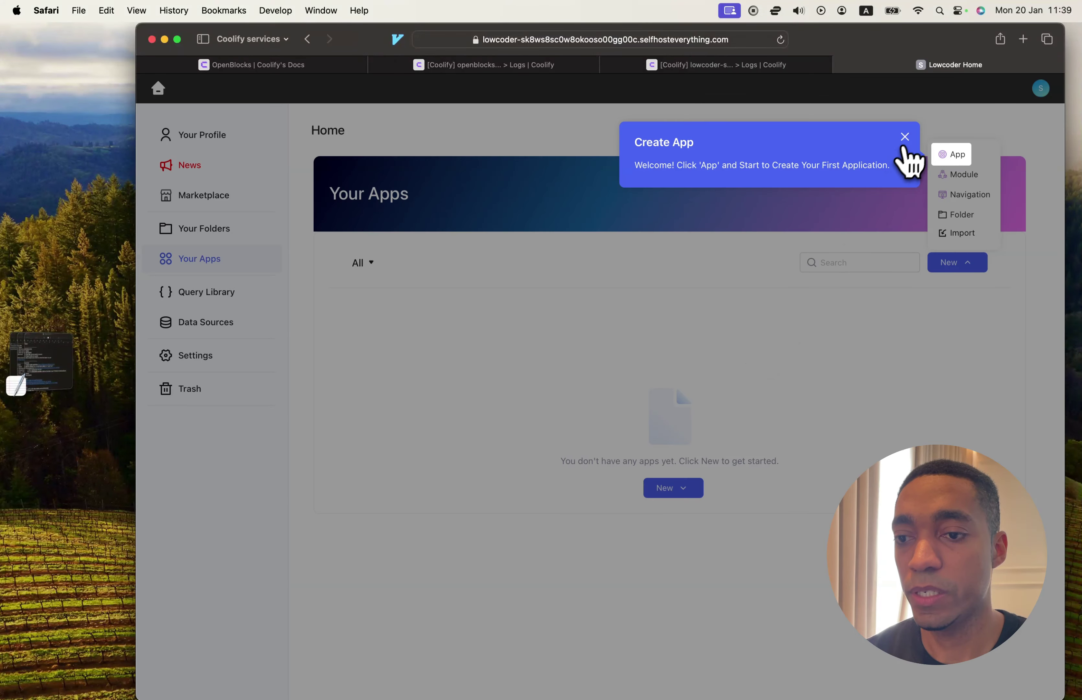
left_click(905, 137)
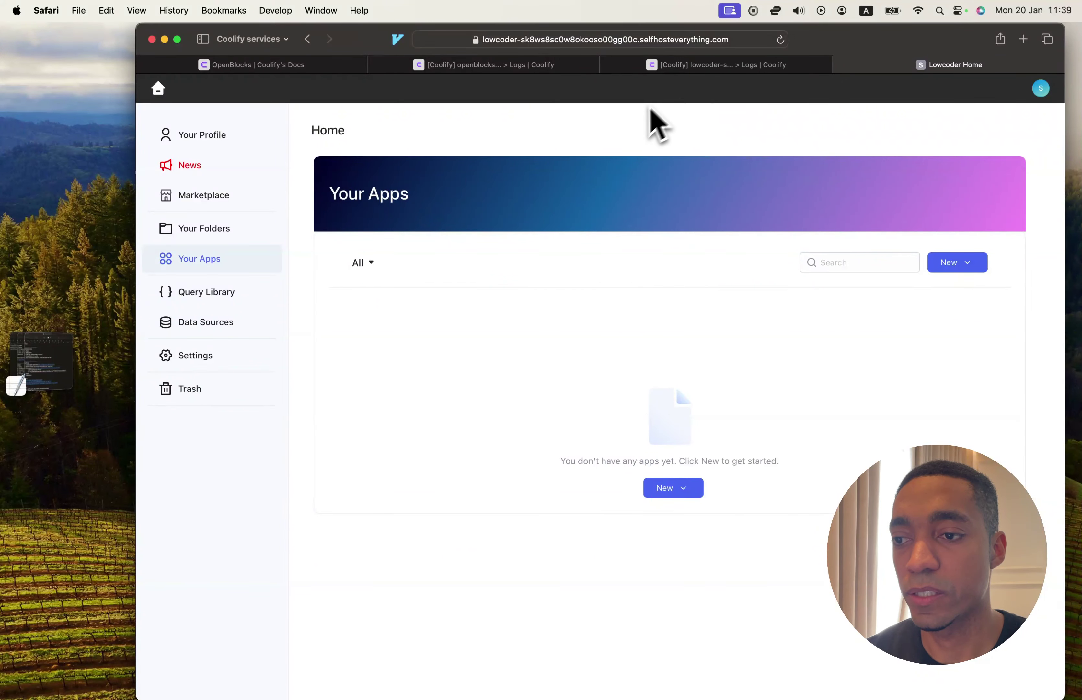
- Review the earlier Openblocks service configuration and Coolify's OpenBlocks documentation page, then return to the Lowcoder home page
left_click(457, 67)
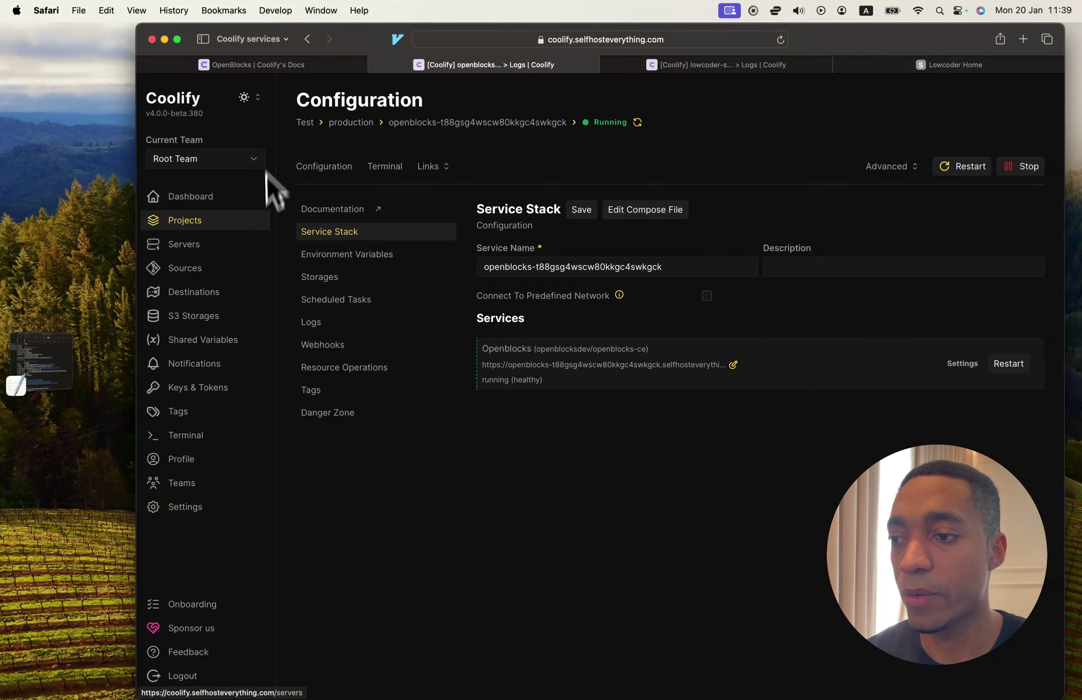
left_click(273, 68)
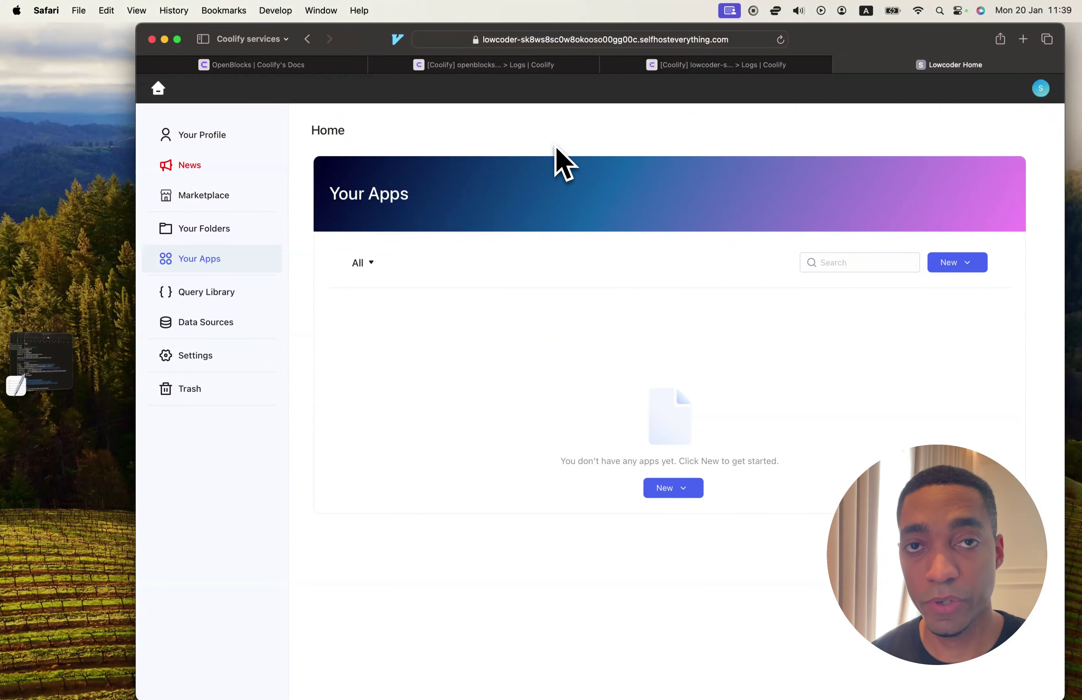
mouse_move(516, 72)
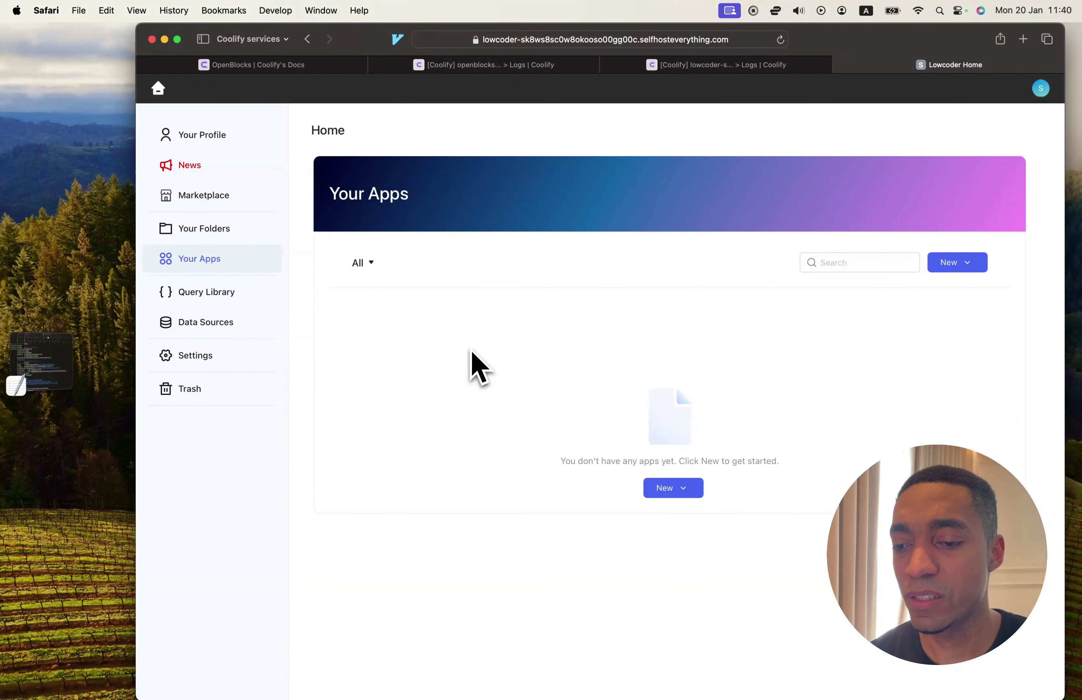
- Create a new app, search the components for button and place an Icon Button in the canvas's upper-left area
left_click(682, 490)
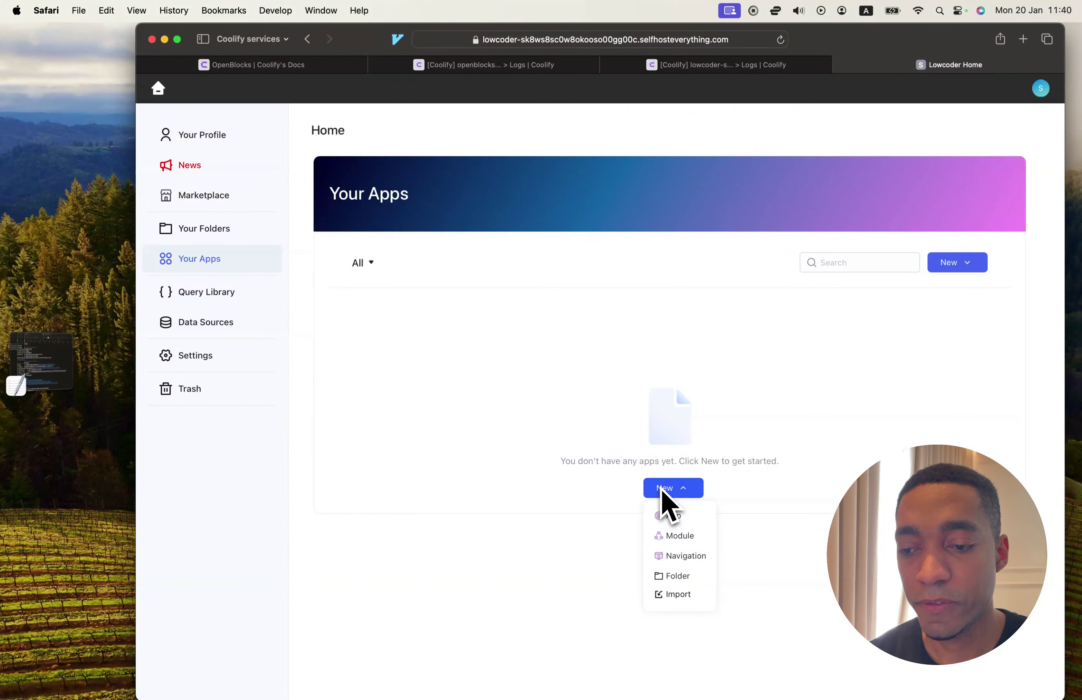
left_click(676, 514)
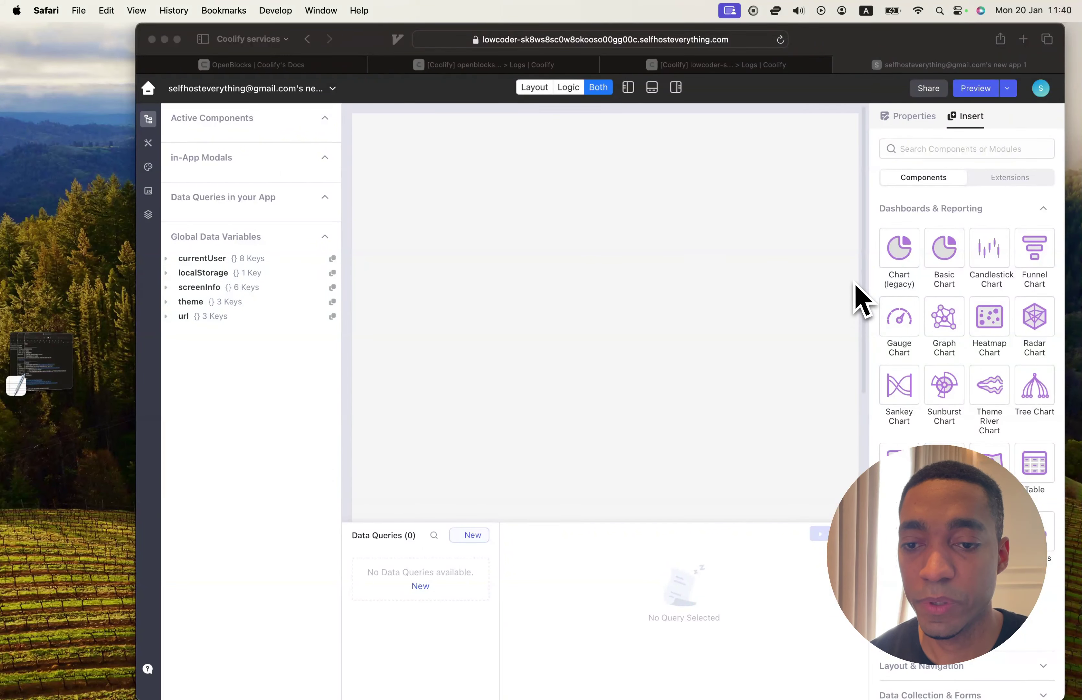
left_click(948, 151)
type("button")
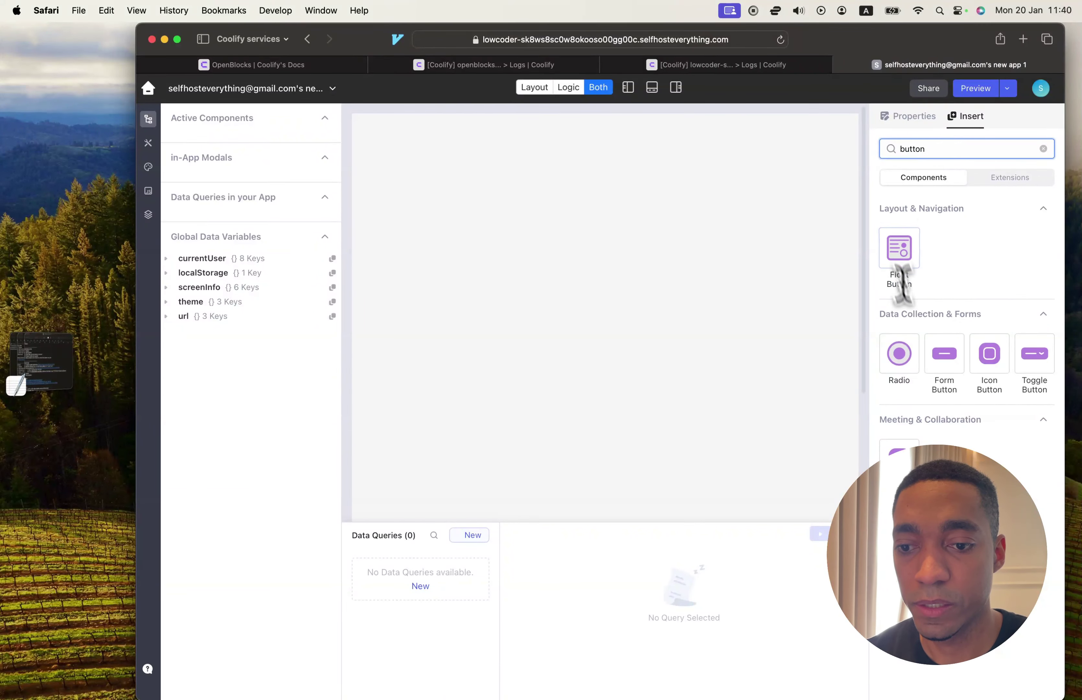
left_click_drag(898, 268, 417, 161)
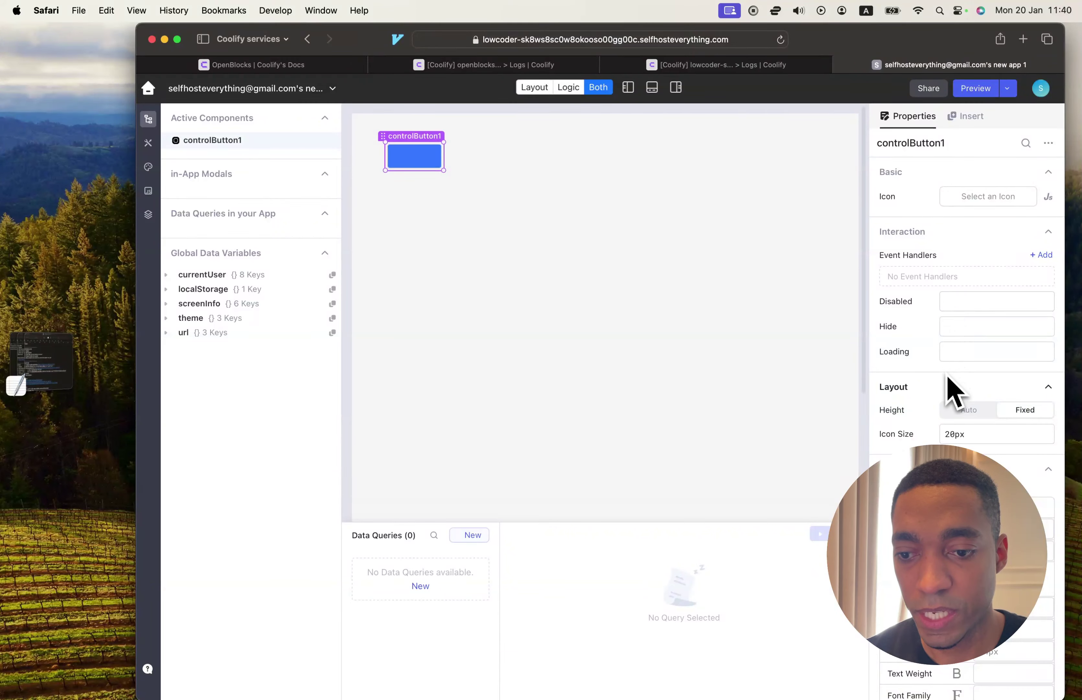
- Search the icons for nav and assign the three-bar menu icon to the new button
scroll(950, 393, "down", 5)
scroll(950, 394, "up", 5)
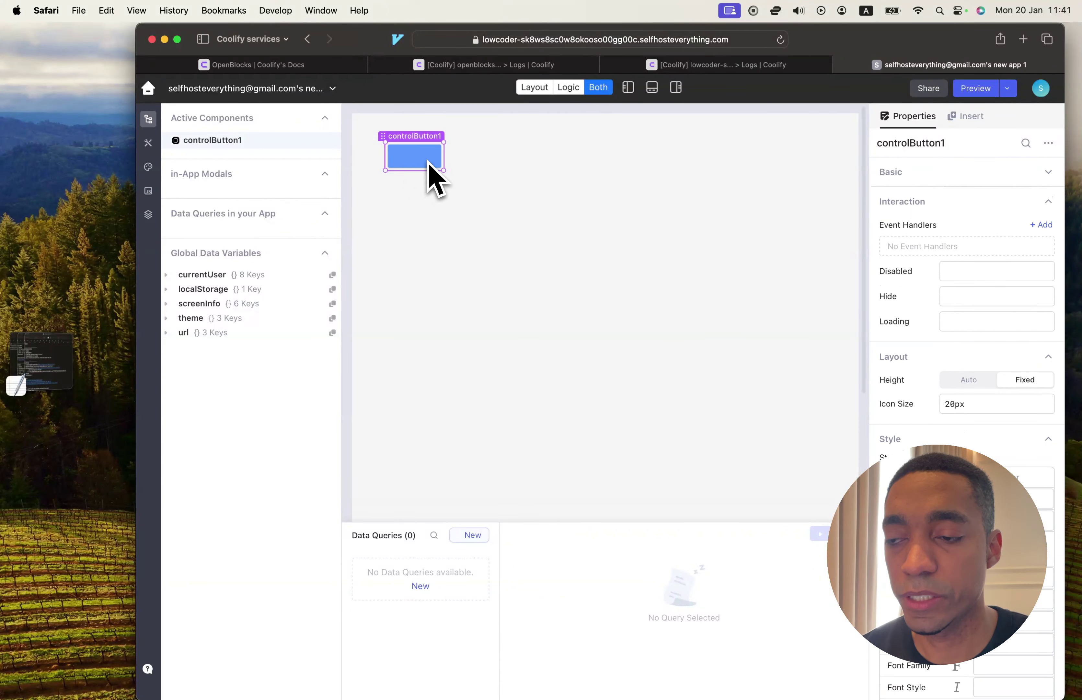
left_click(1007, 173)
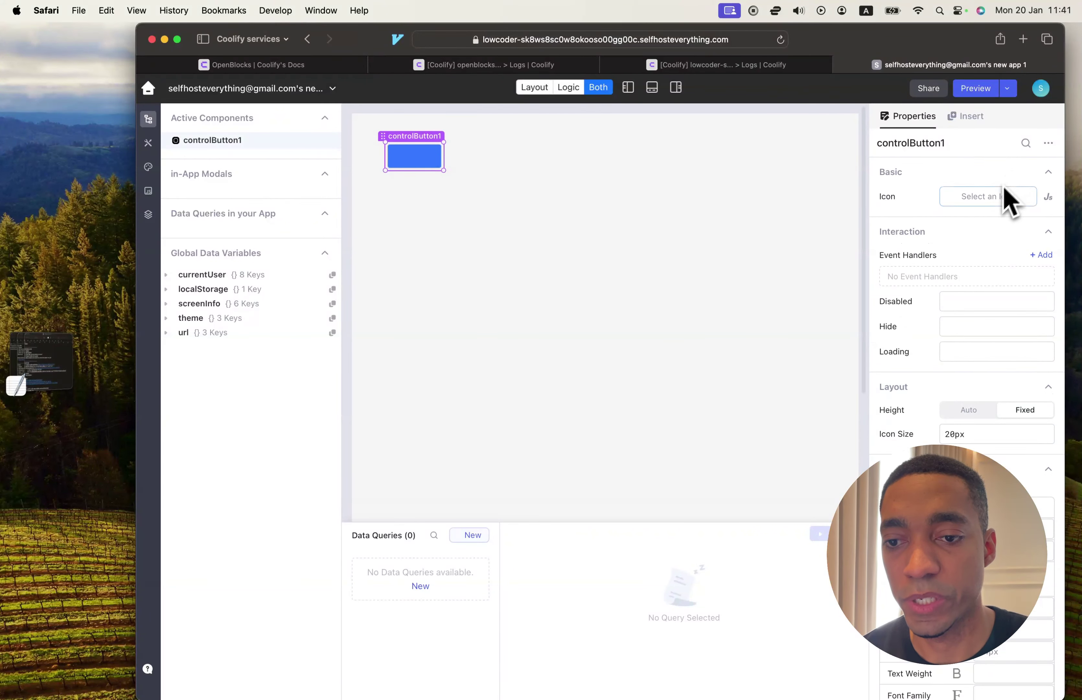
left_click(1000, 197)
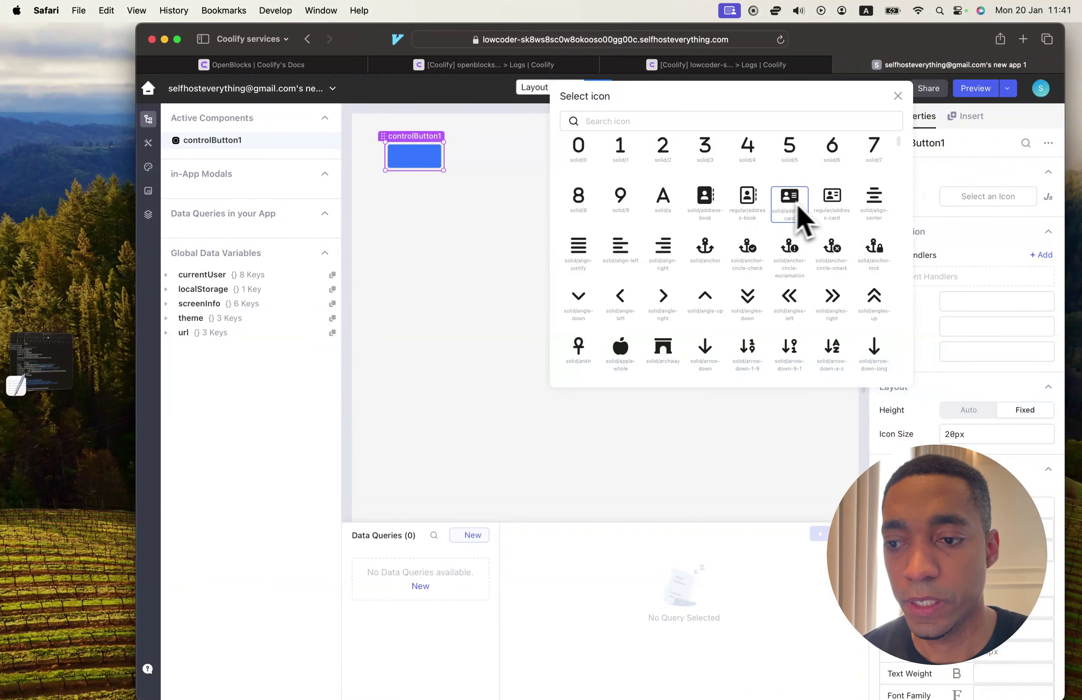
left_click(695, 119)
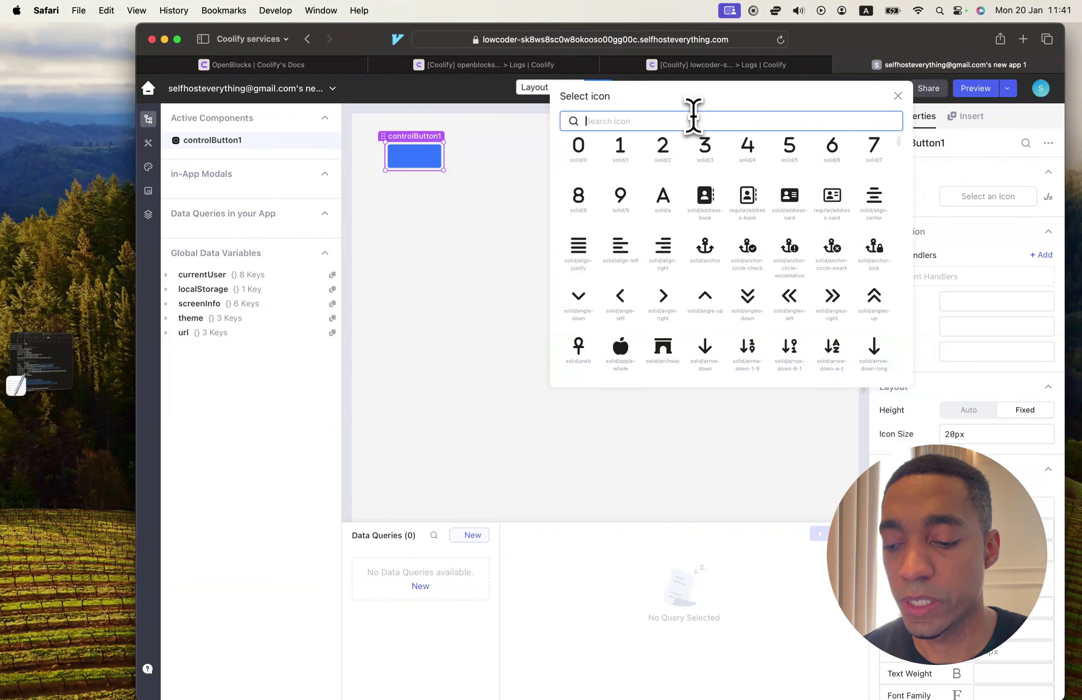
type("nav")
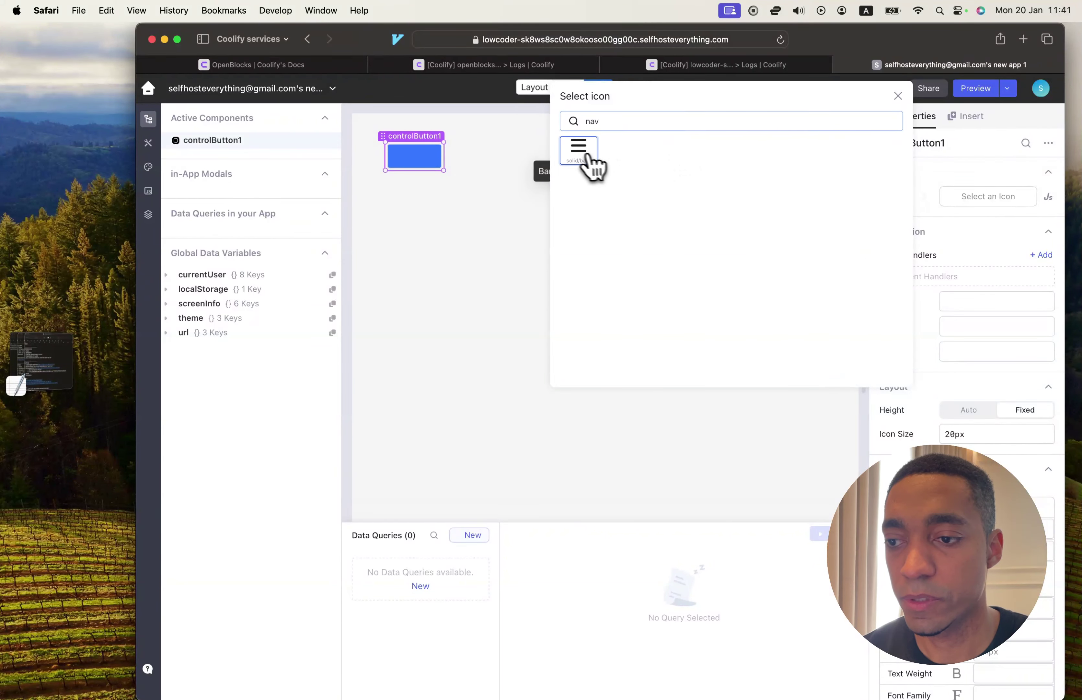
left_click(579, 147)
left_click(537, 257)
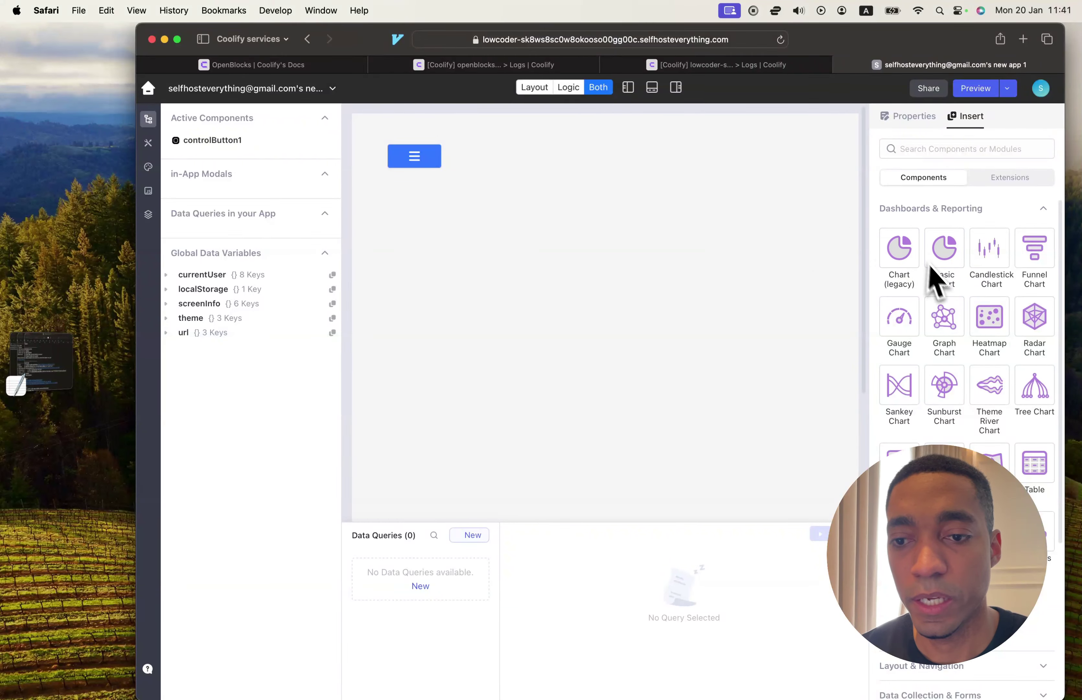
- Search the components for table and place a Table on the canvas below the menu button
left_click(947, 153)
type("table")
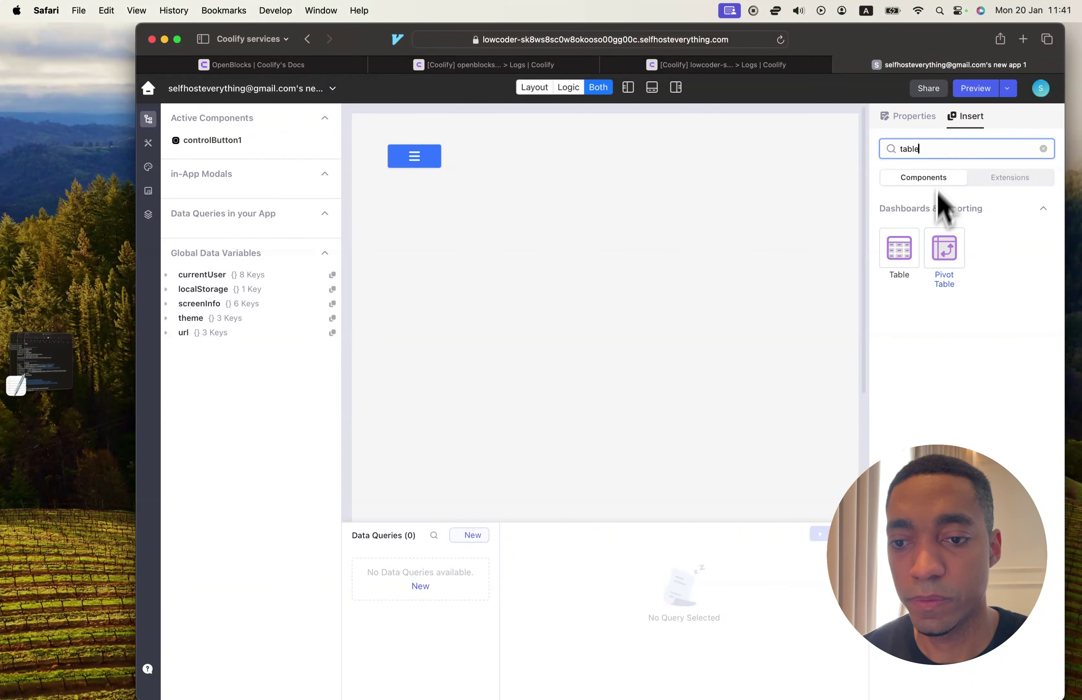
left_click_drag(899, 249, 565, 321)
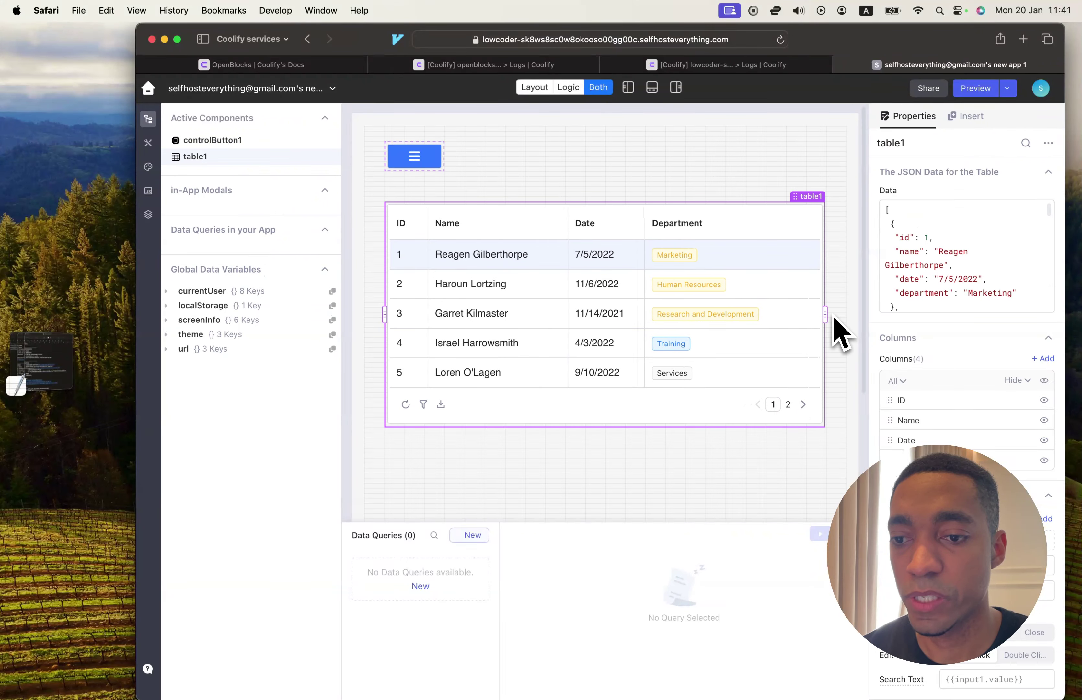
left_click(636, 184)
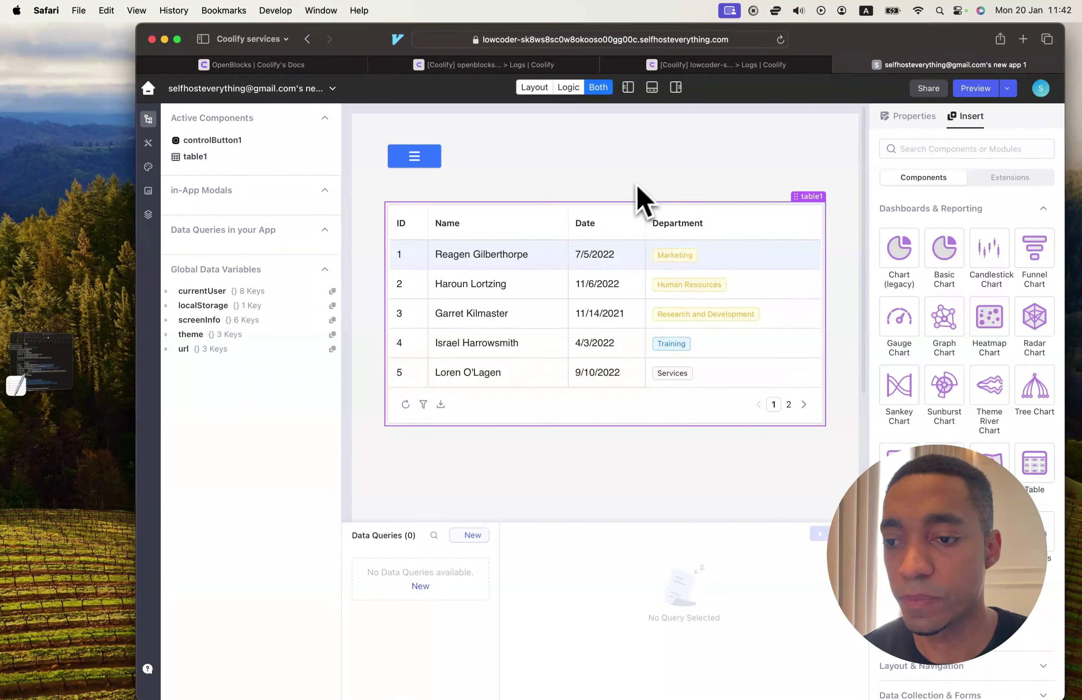
left_click(592, 255)
left_click(523, 187)
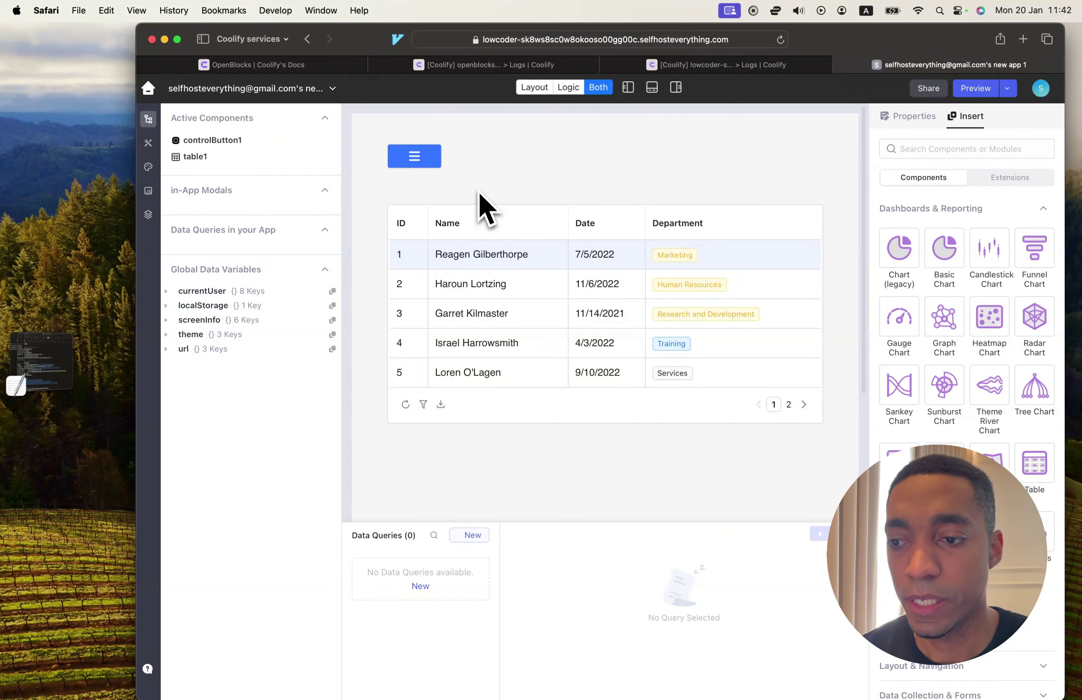
- Search the components for drawer, add a Drawer to the app, set its placement to the left edge and close it
left_click(906, 149)
type("drawer")
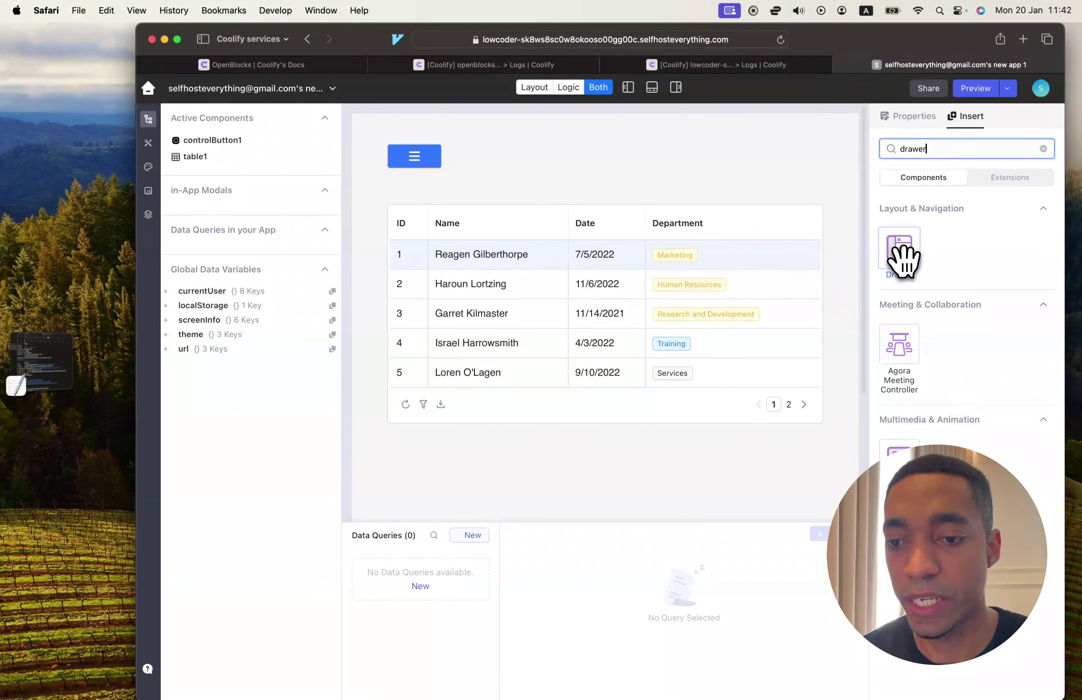
left_click_drag(903, 262, 435, 145)
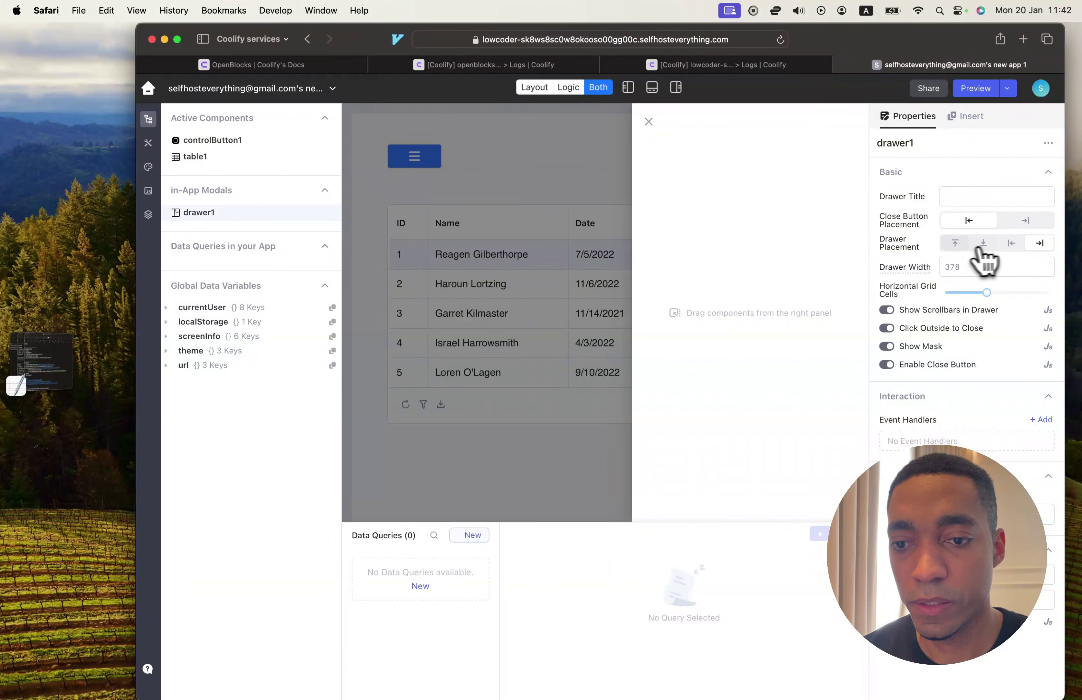
left_click(955, 242)
left_click(1010, 244)
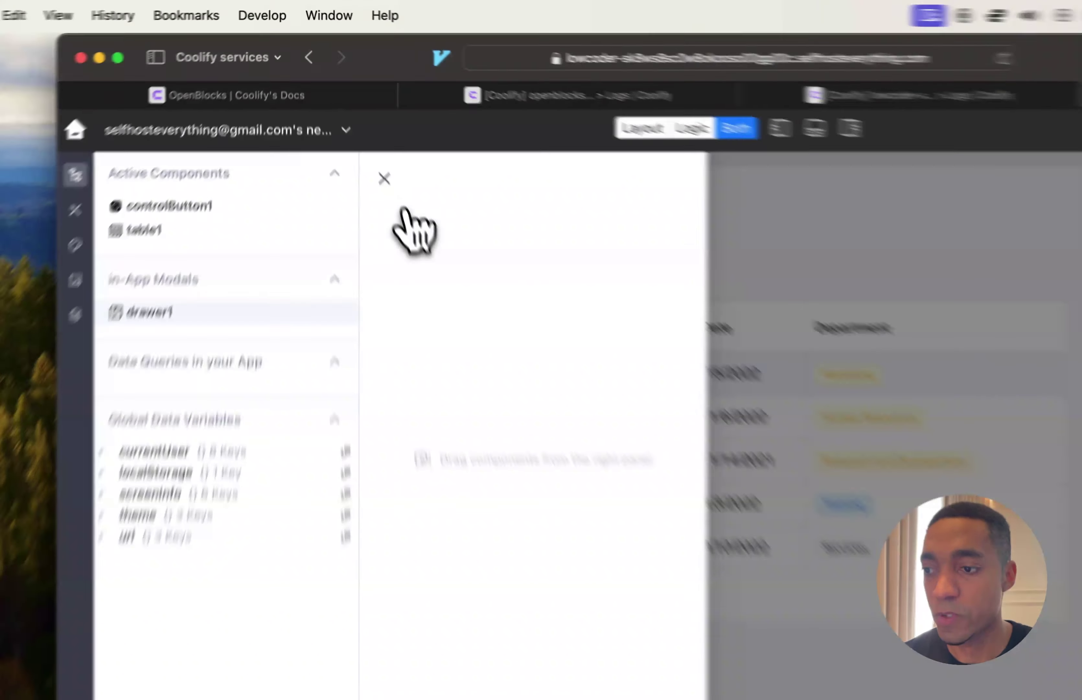
left_click(359, 122)
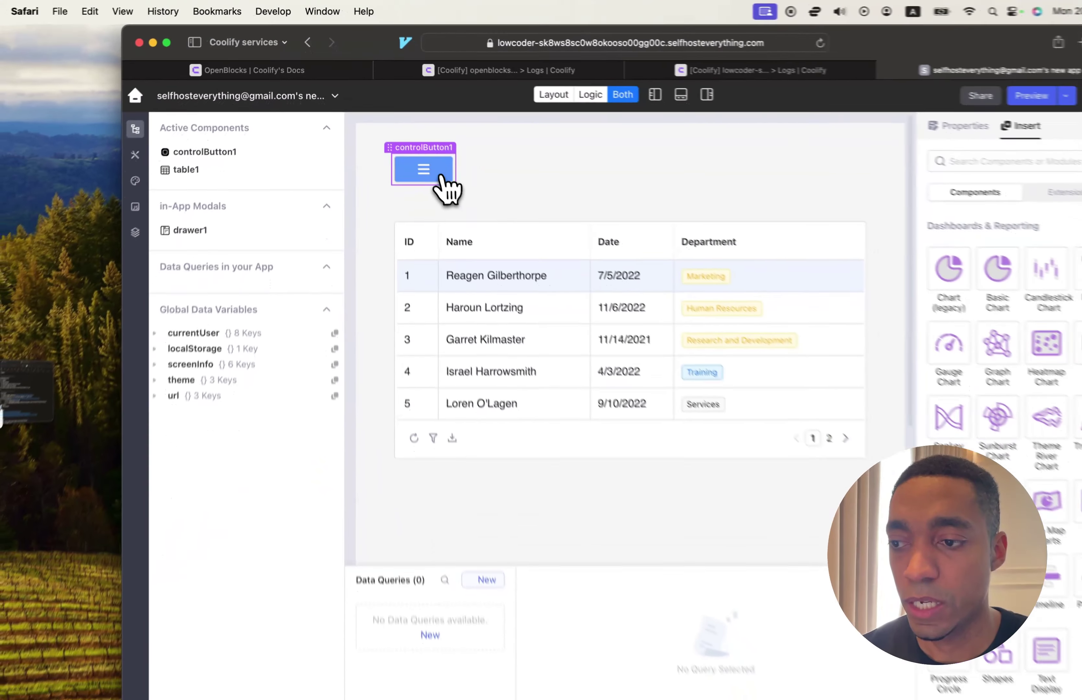
- Add a click event handler to the menu button that controls the component drawer1 with the openDrawer method
left_click(546, 320)
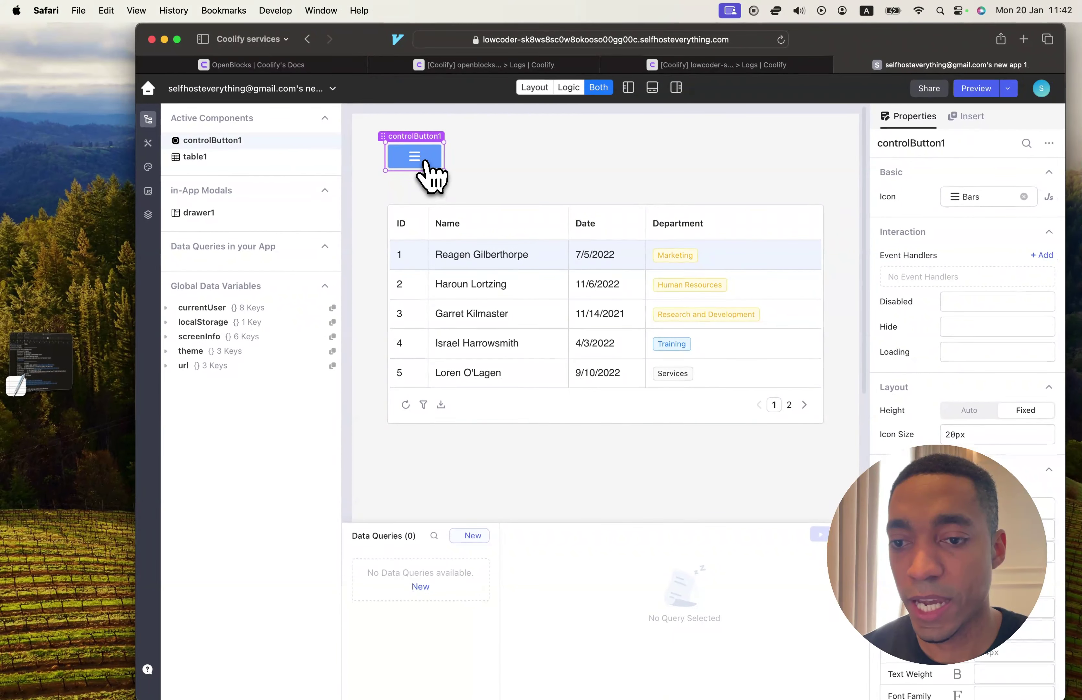
left_click(421, 186)
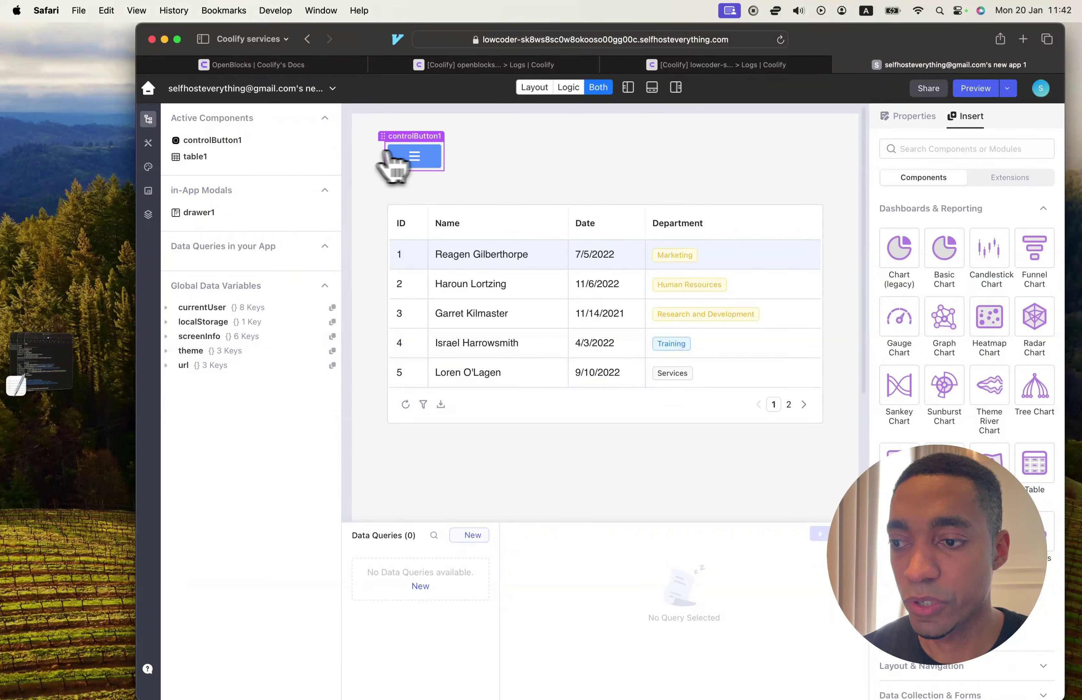
left_click(415, 163)
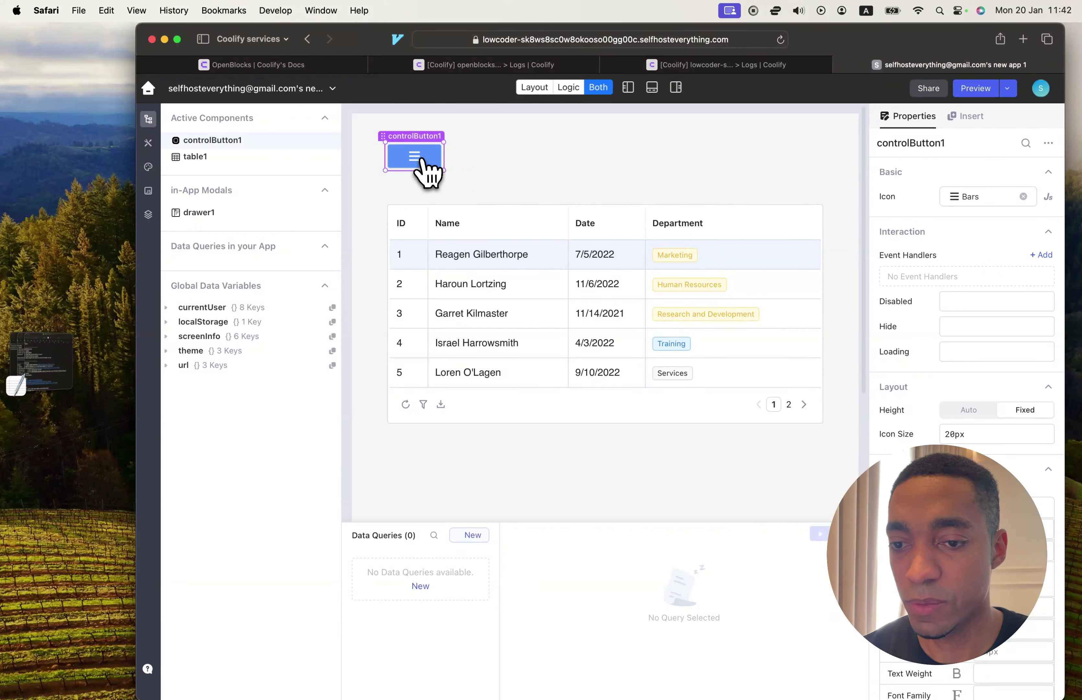
left_click(949, 278)
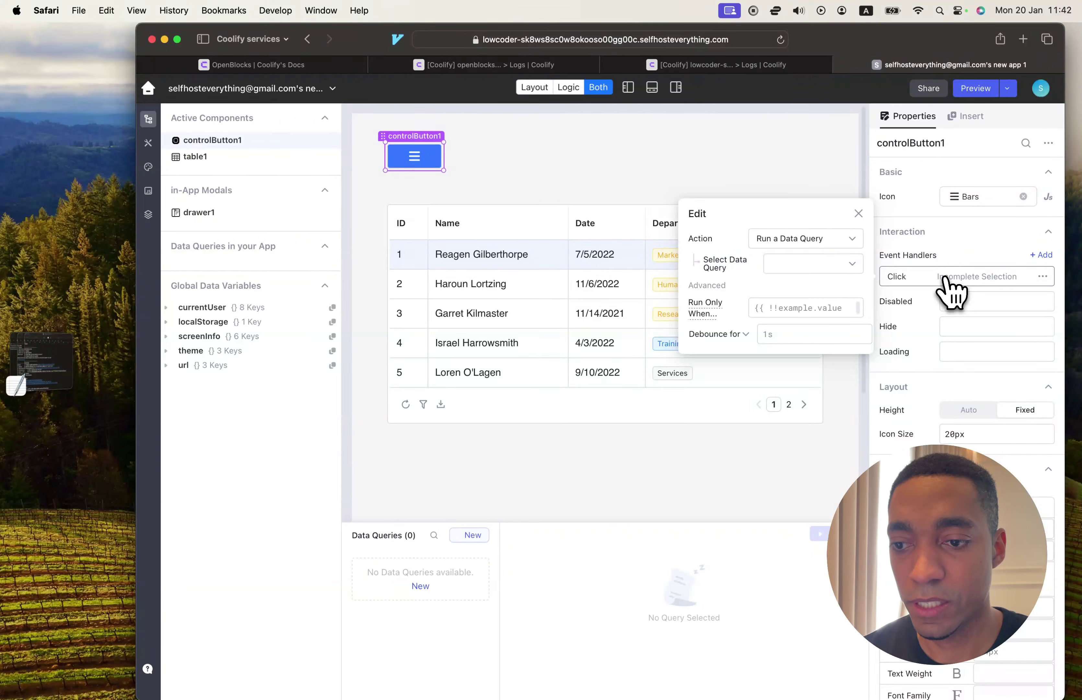
left_click(802, 245)
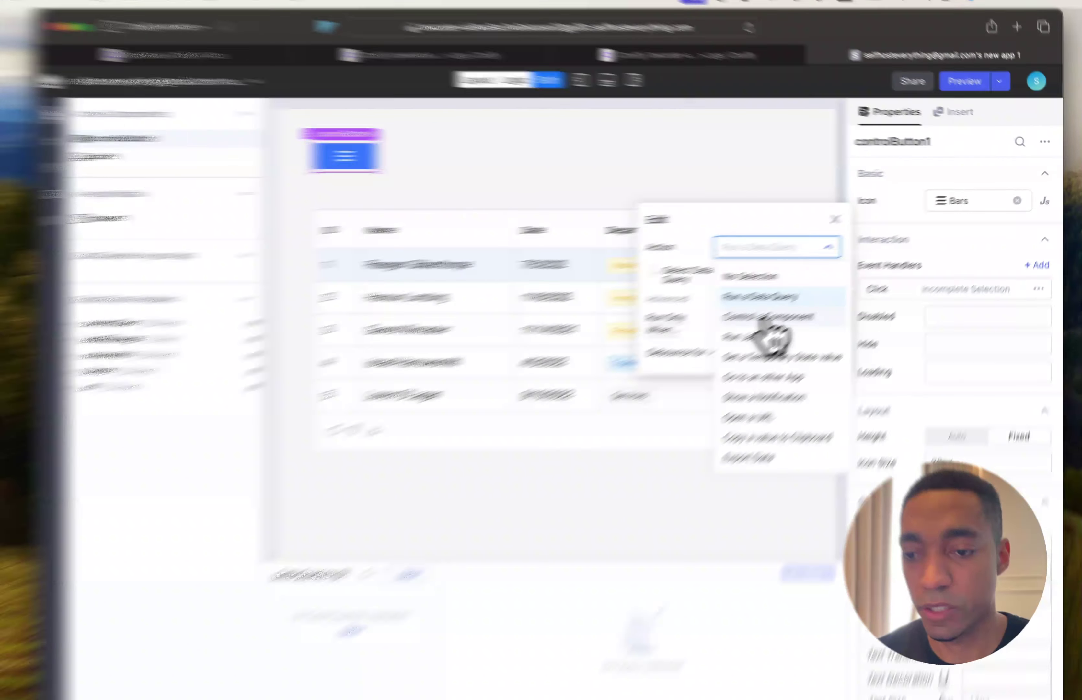
left_click(798, 301)
left_click(522, 370)
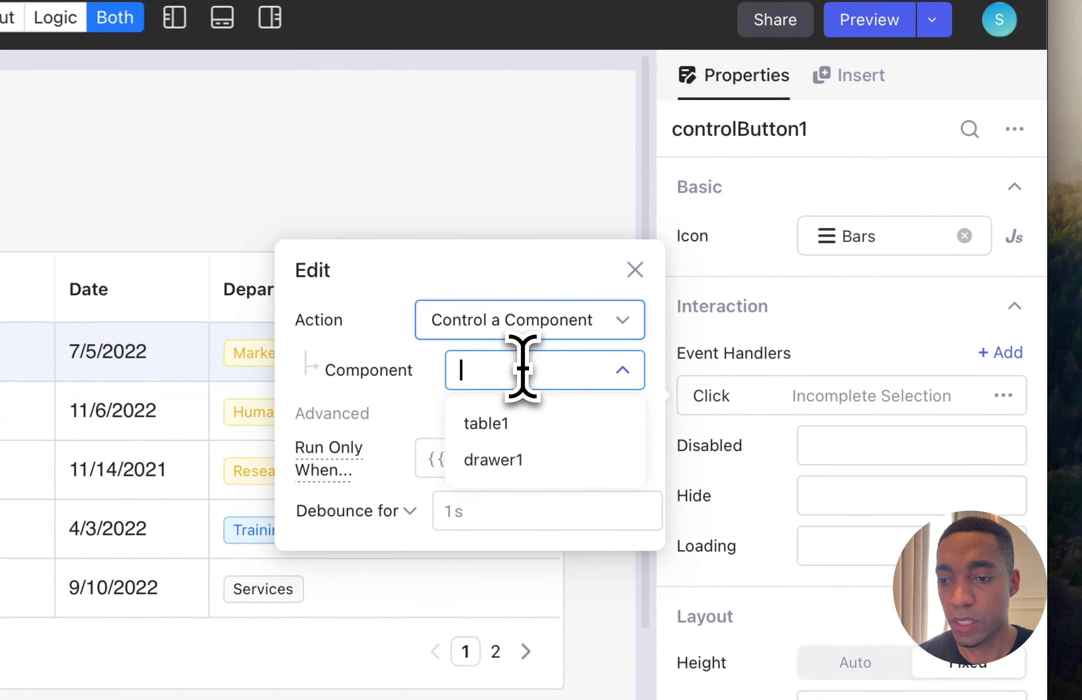
left_click(516, 459)
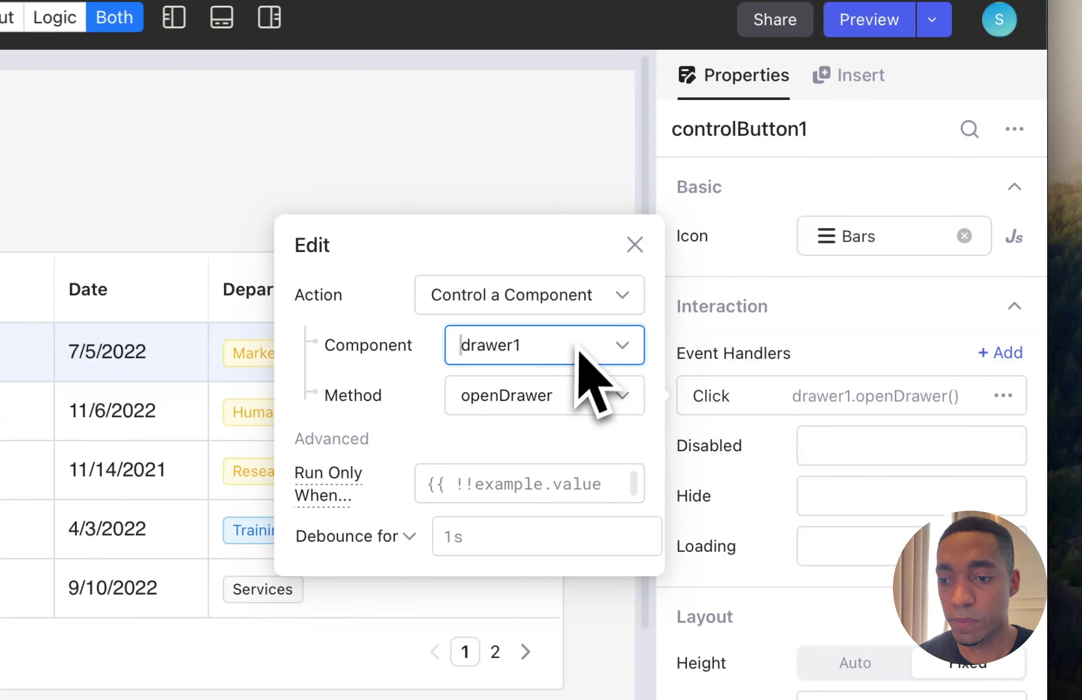
left_click(489, 403)
left_click(490, 400)
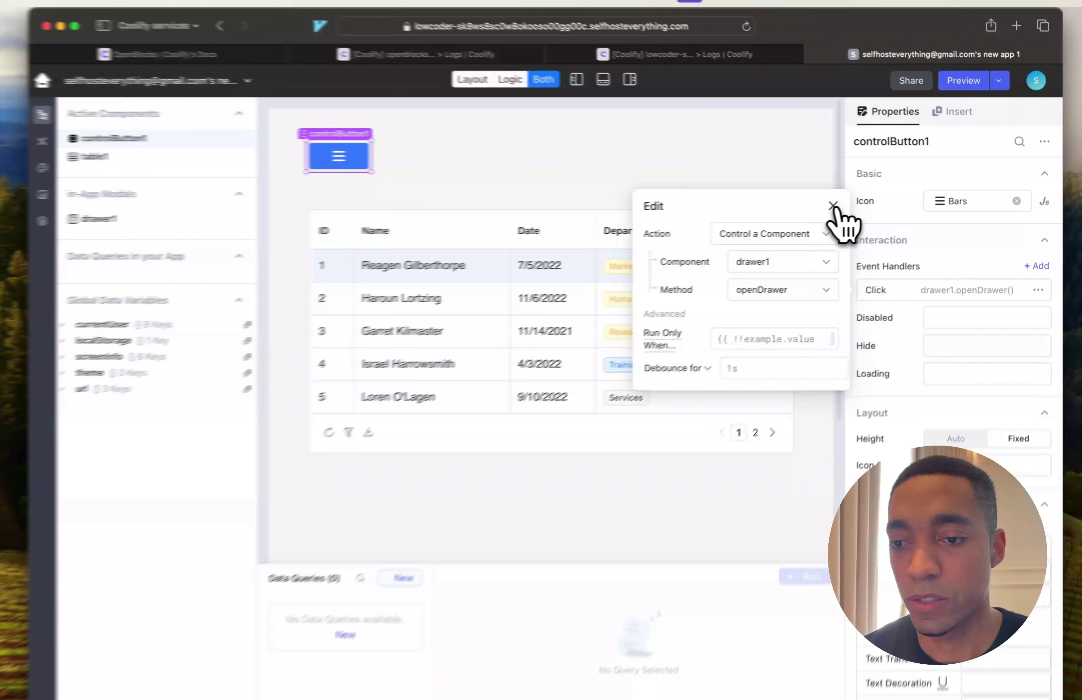
left_click(834, 206)
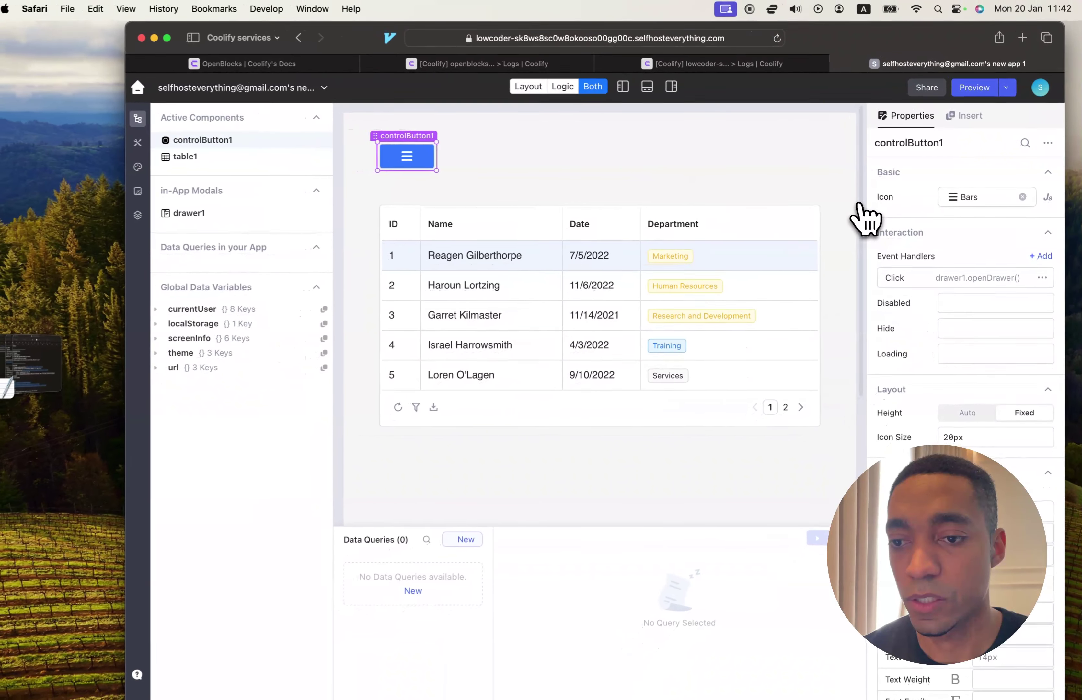
- Test the menu button by opening and closing the drawer twice
left_click(342, 160)
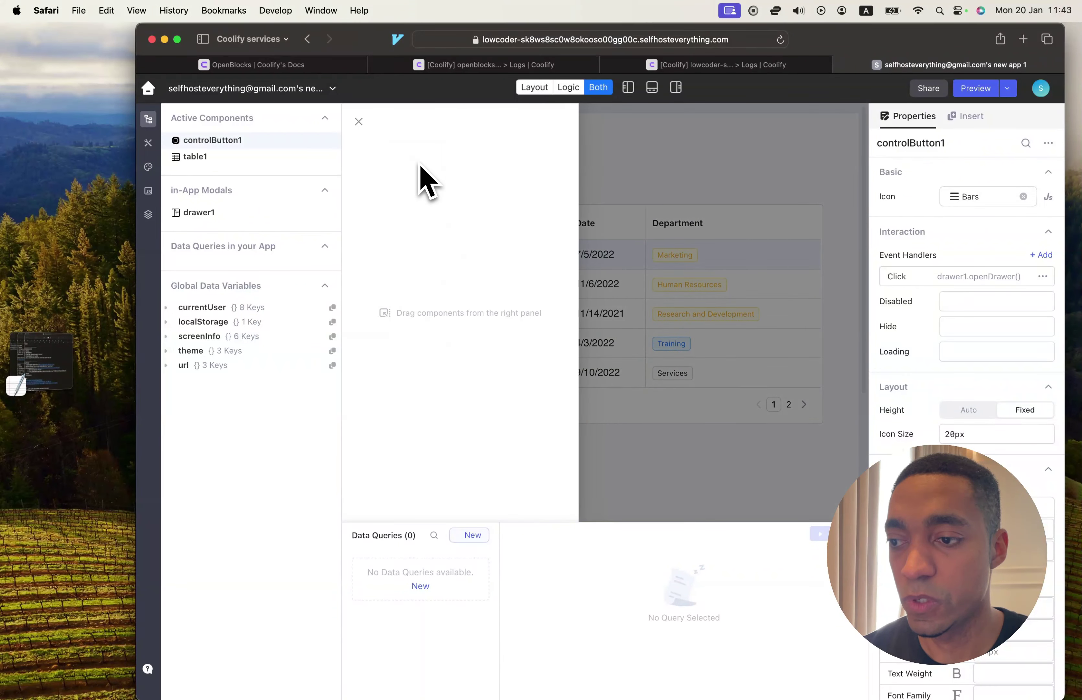
left_click(614, 166)
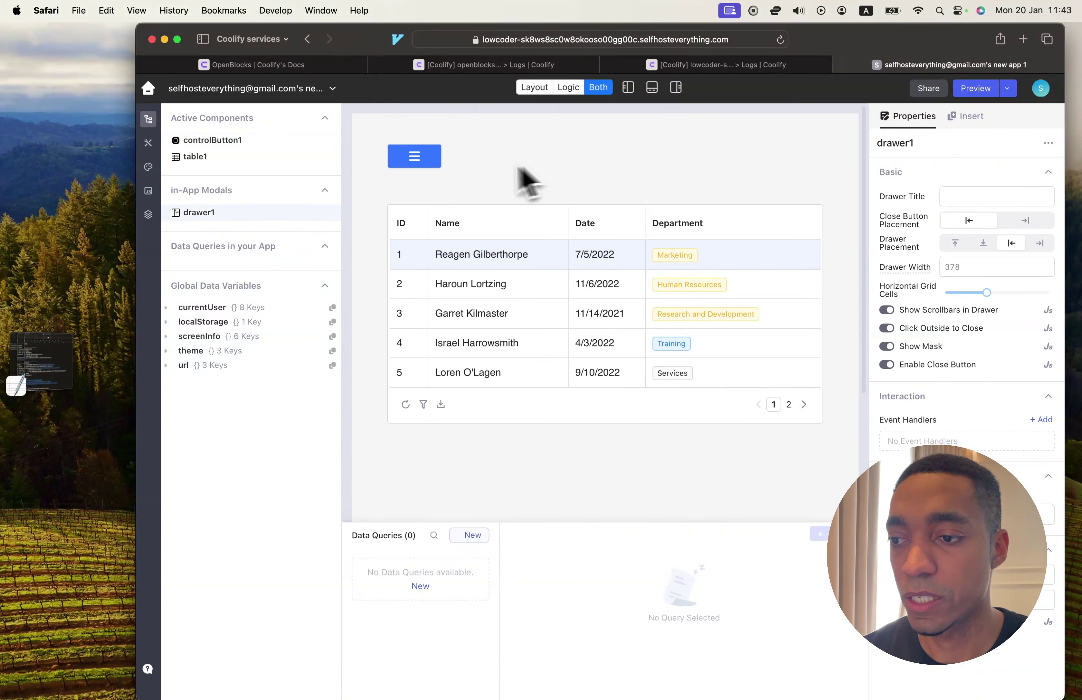
left_click(425, 170)
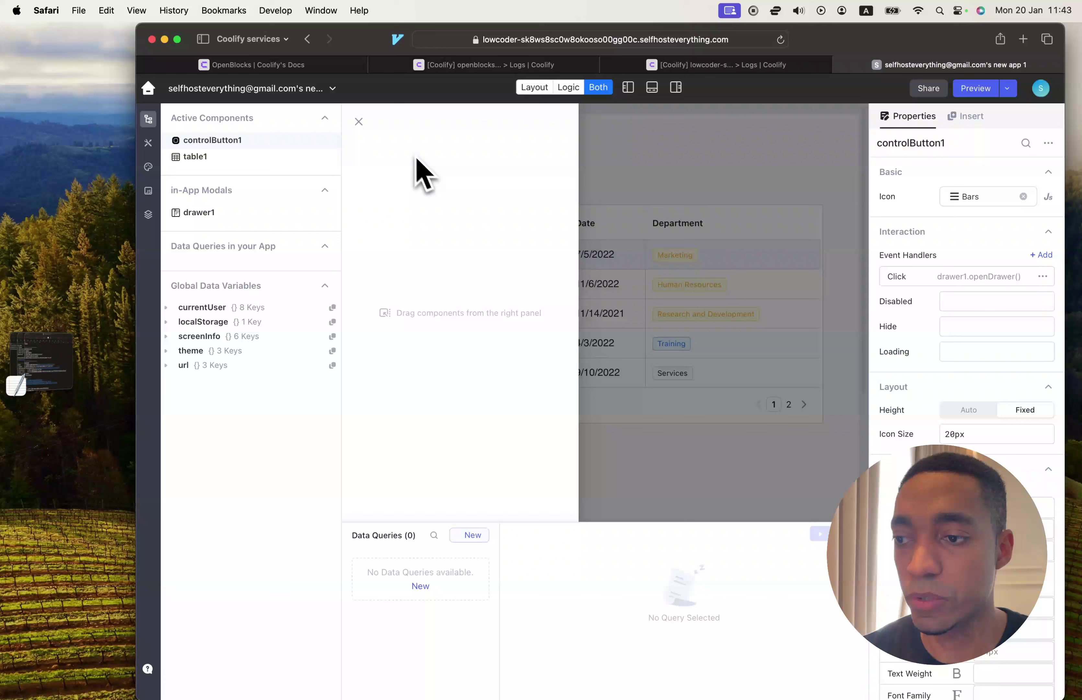
left_click(359, 122)
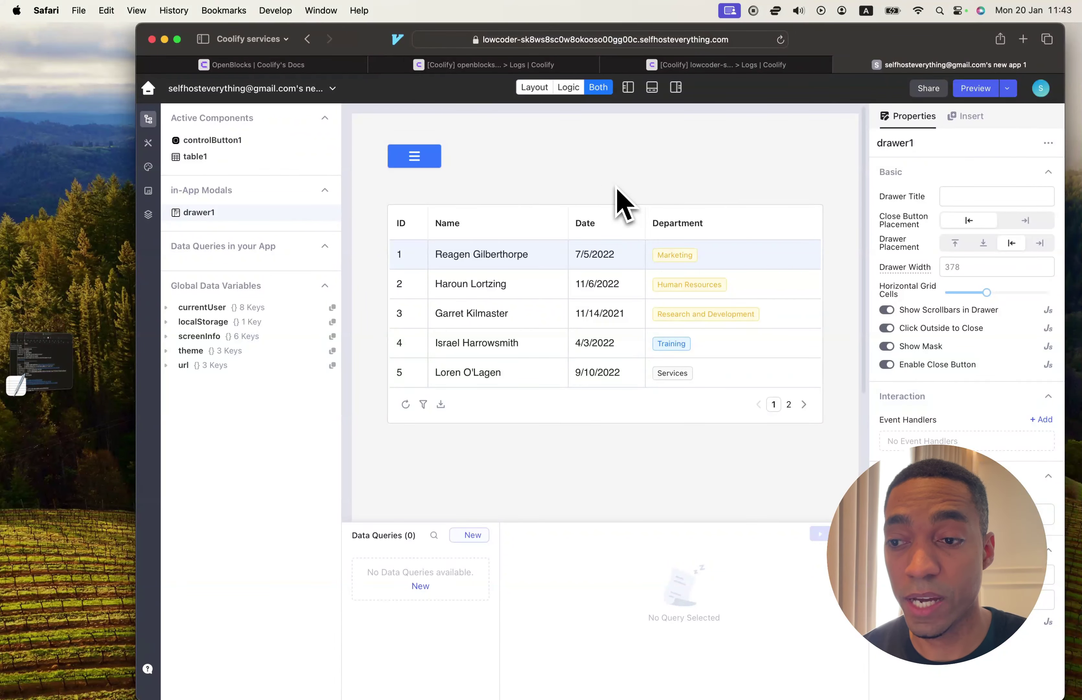